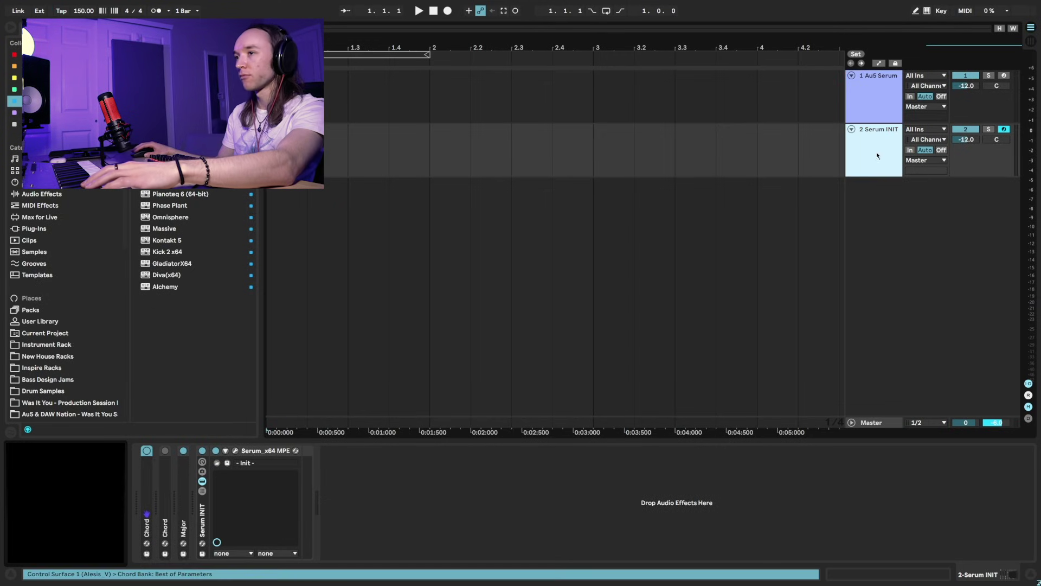
- Open the Serum_x64 plugin window on the Serum INIT track
{"action": "left_click", "coordinate": [236, 452]}
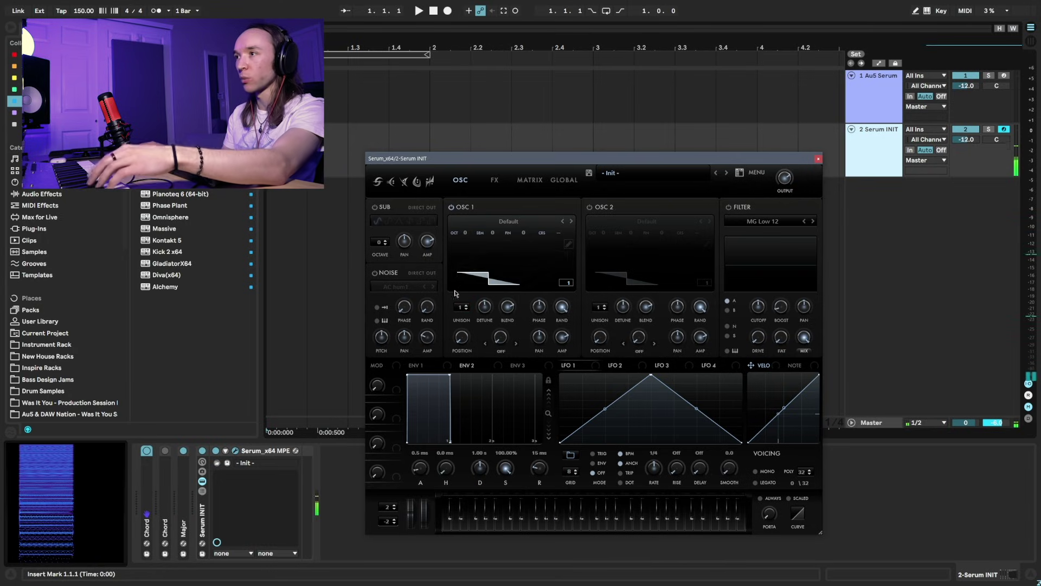
- Stack more unison voices on oscillator A and enable oscillator B, A/B-ing against the Au5 track
{"action": "mouse_move", "coordinate": [461, 307]}
{"action": "left_mouse_down"}
{"action": "mouse_move", "coordinate": [470, 277]}
{"action": "mouse_move", "coordinate": [475, 311]}
{"action": "left_mouse_up"}
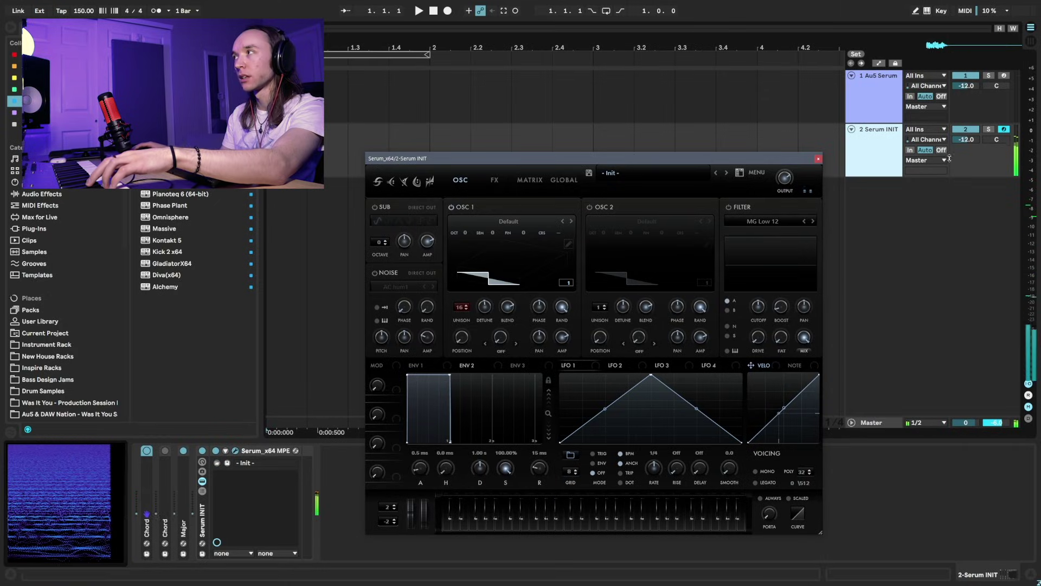
{"action": "left_click", "coordinate": [1004, 75]}
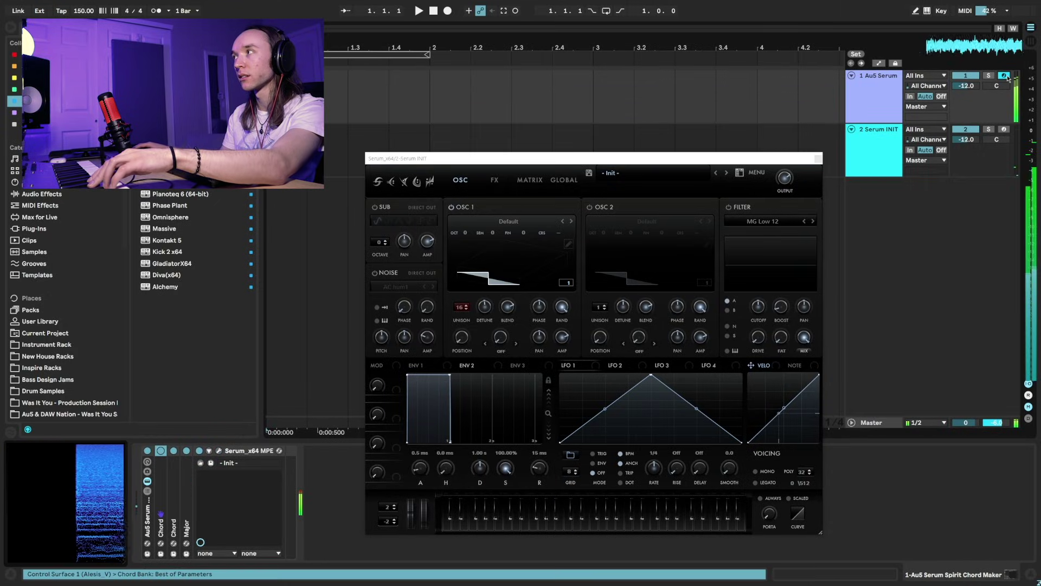
{"action": "left_click", "coordinate": [657, 229]}
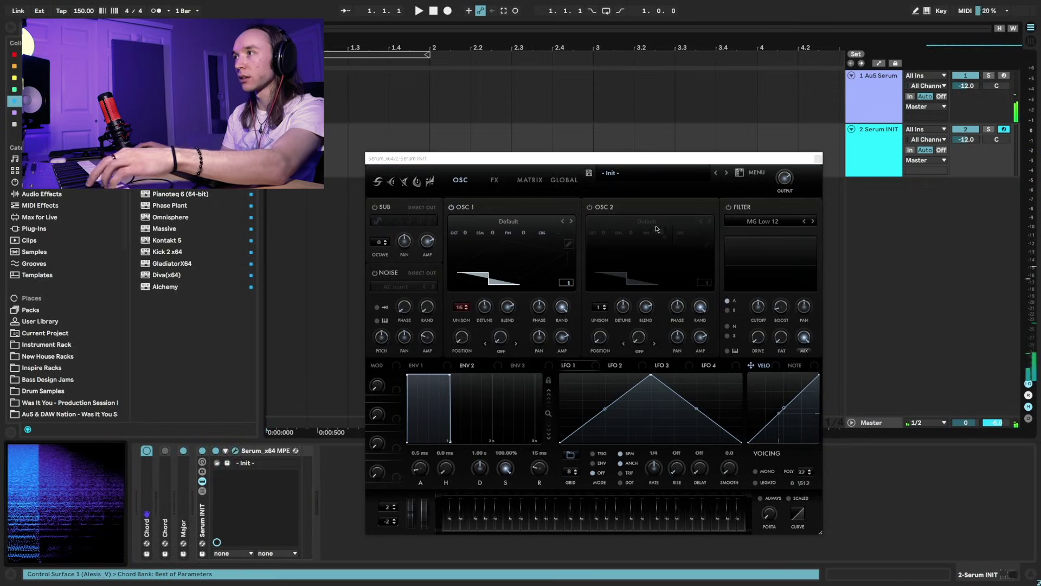
{"action": "left_click", "coordinate": [590, 207]}
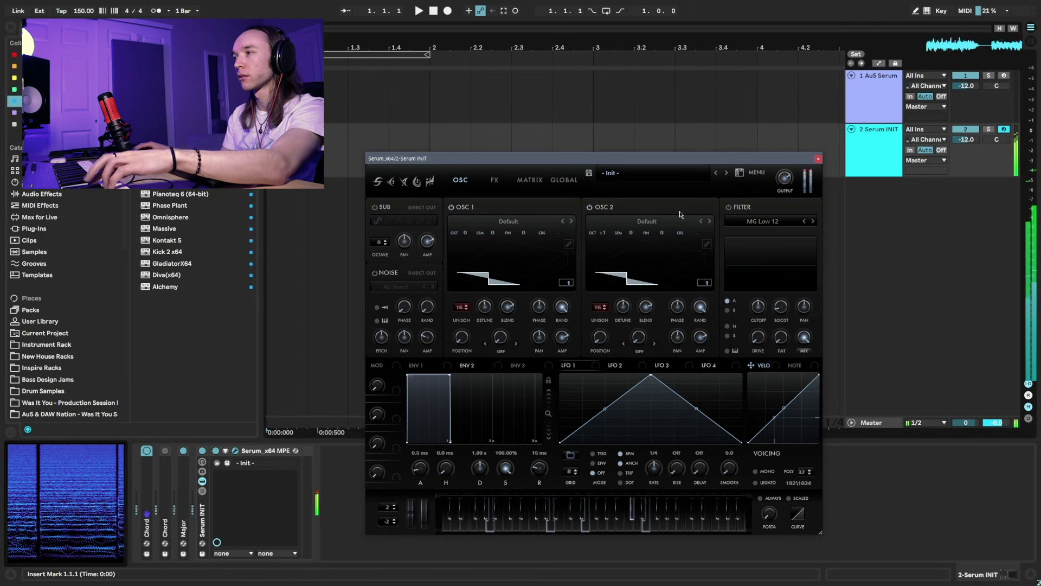
{"action": "left_click", "coordinate": [1004, 77]}
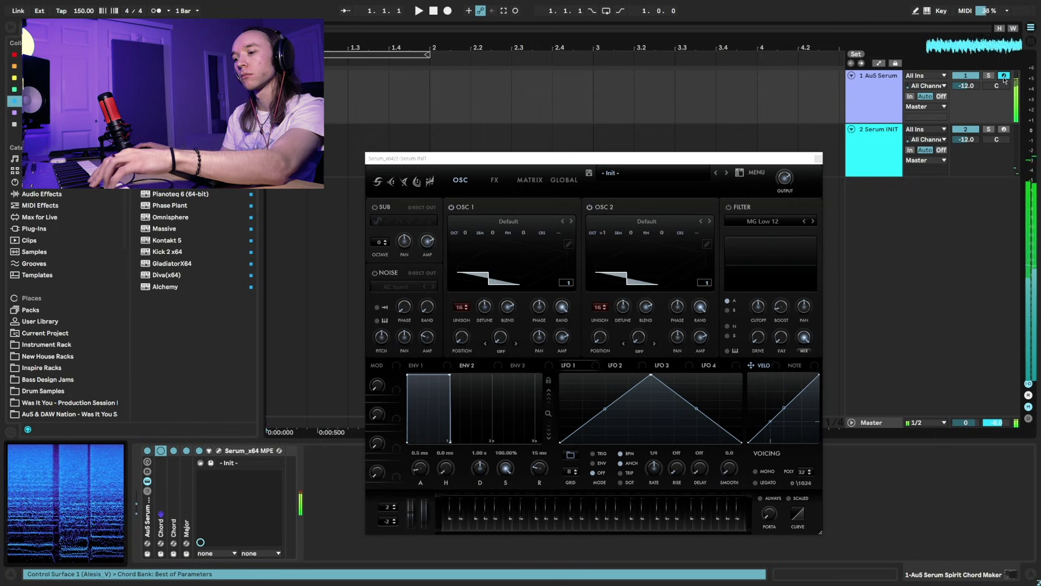
{"action": "left_click", "coordinate": [1004, 130]}
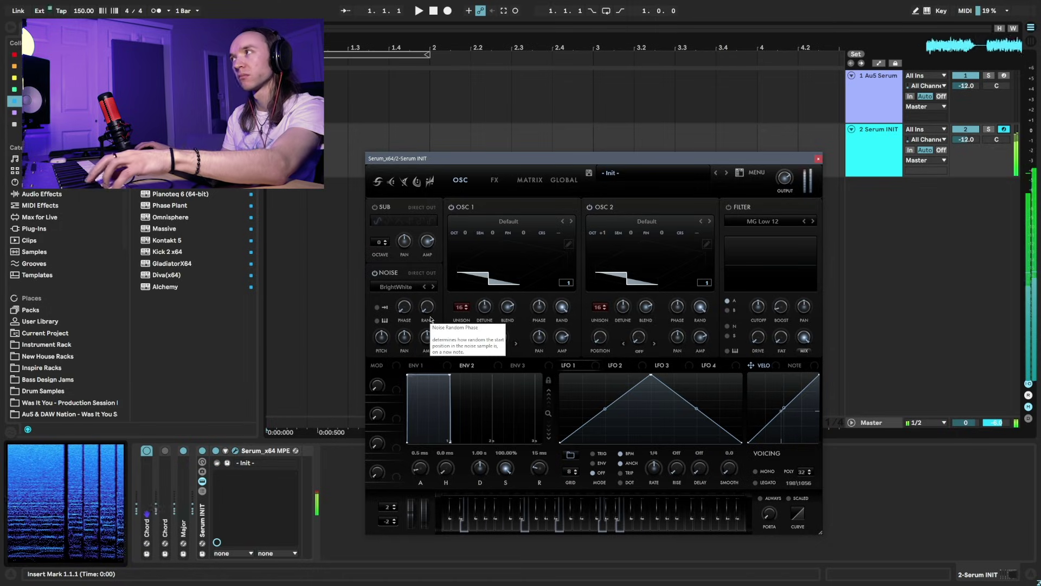
{"action": "left_click", "coordinate": [1003, 75]}
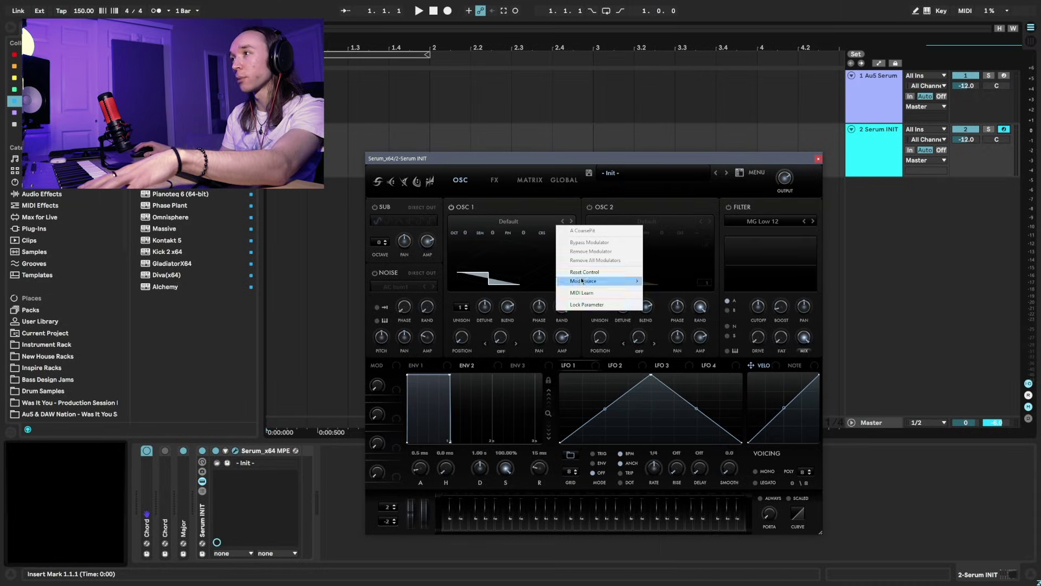
{"action": "mouse_move", "coordinate": [583, 281]}
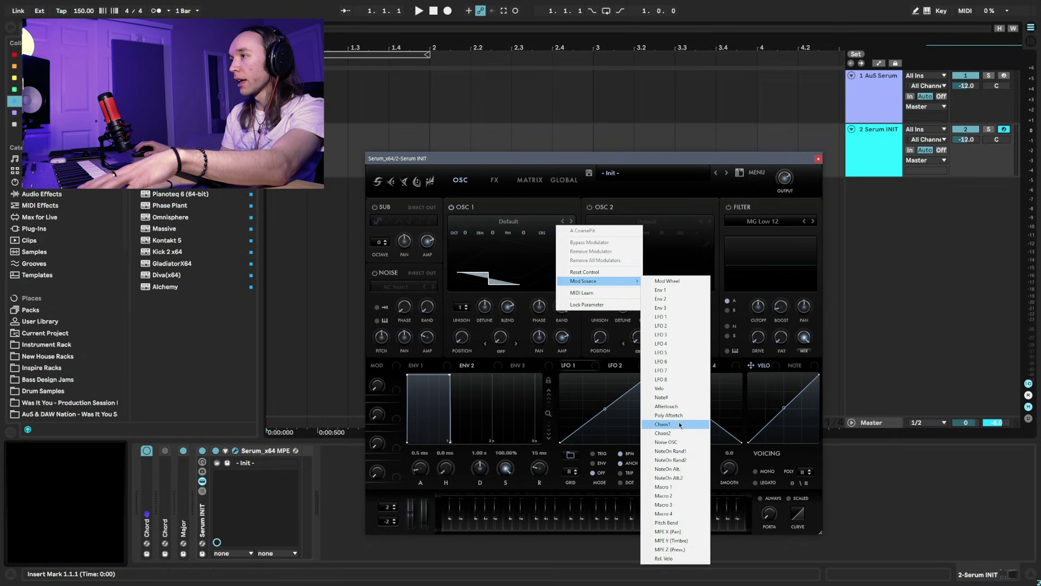
- Route Chaos 1 to oscillator A's coarse pitch at about 217 Hz and verify it in the matrix
{"action": "left_click", "coordinate": [672, 426]}
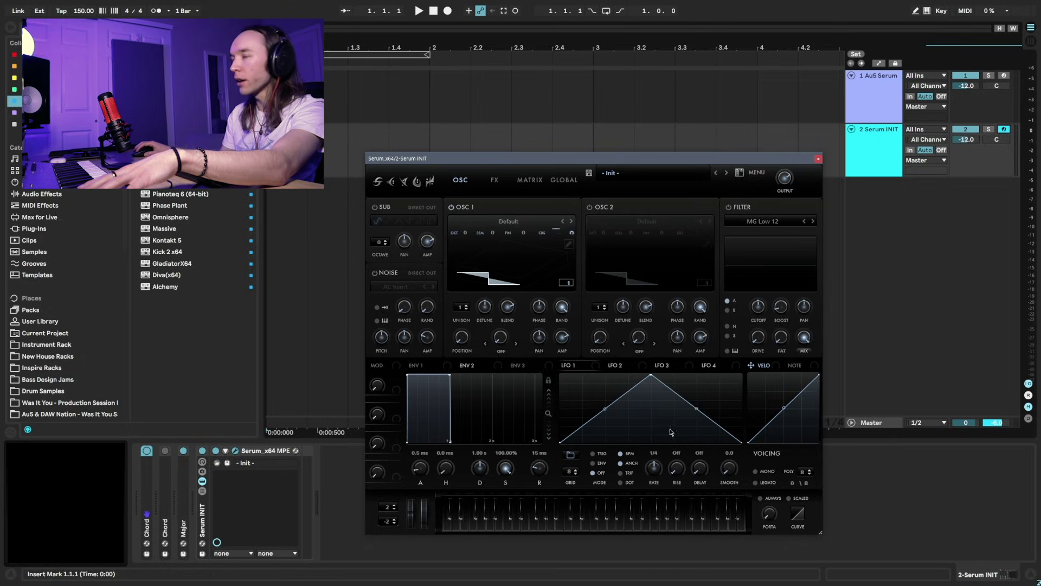
{"action": "left_click", "coordinate": [564, 180]}
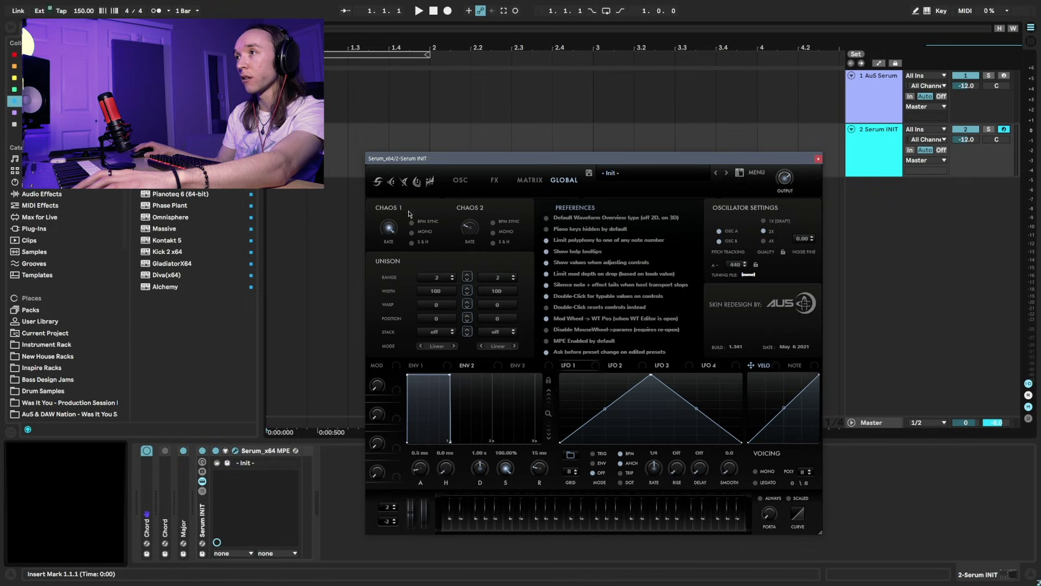
{"action": "left_click", "coordinate": [461, 181]}
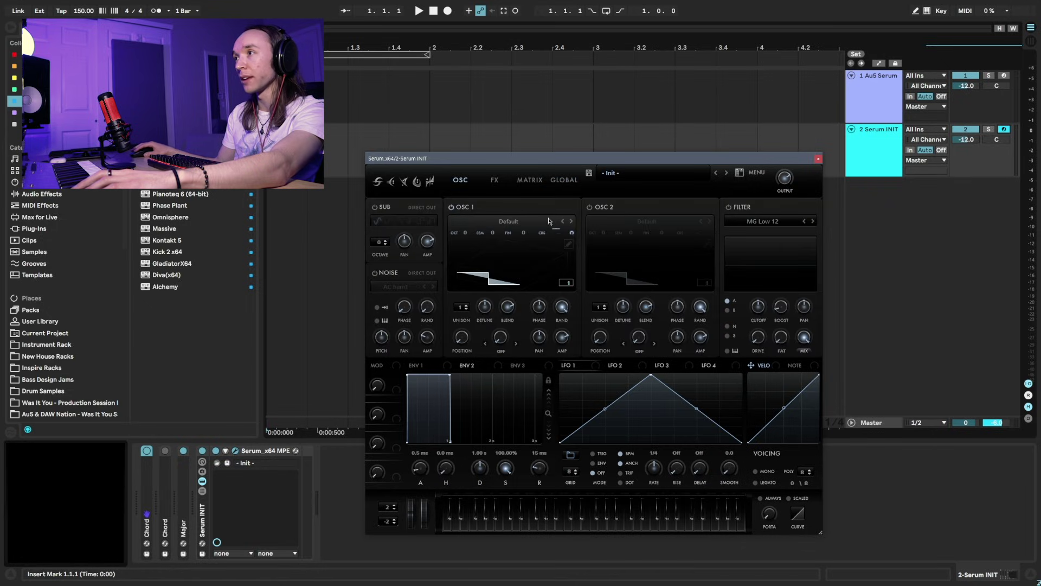
{"action": "left_click", "coordinate": [569, 182]}
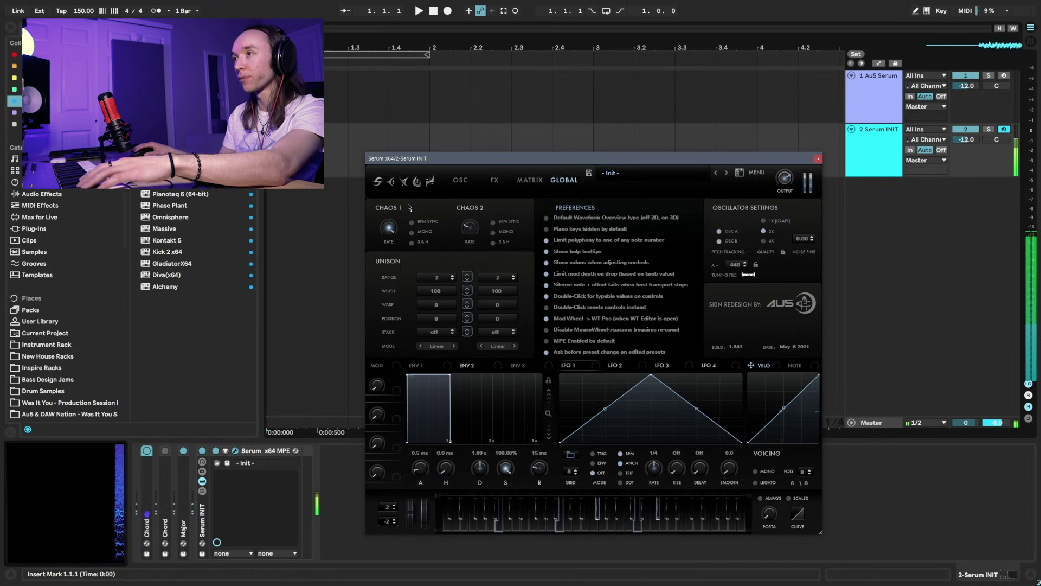
{"action": "left_click_drag", "start_coordinate": [388, 339], "coordinate": [391, 259]}
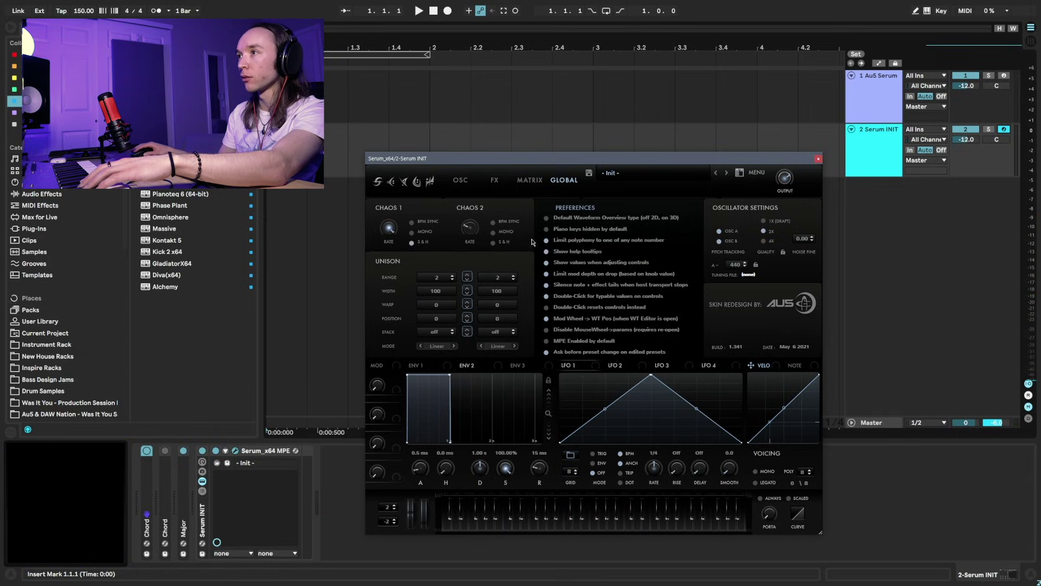
{"action": "left_click", "coordinate": [539, 181]}
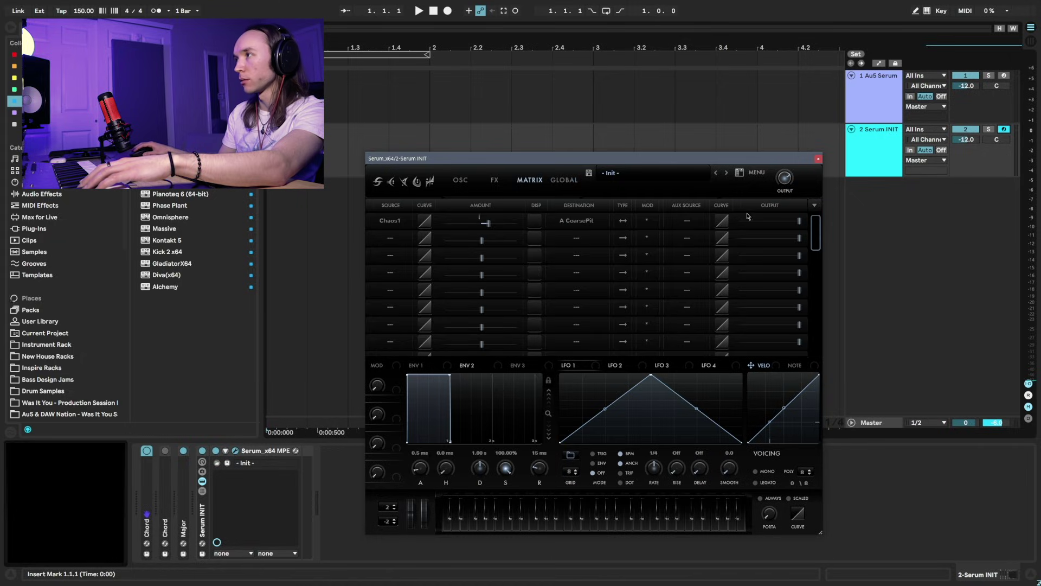
{"action": "left_click", "coordinate": [799, 223]}
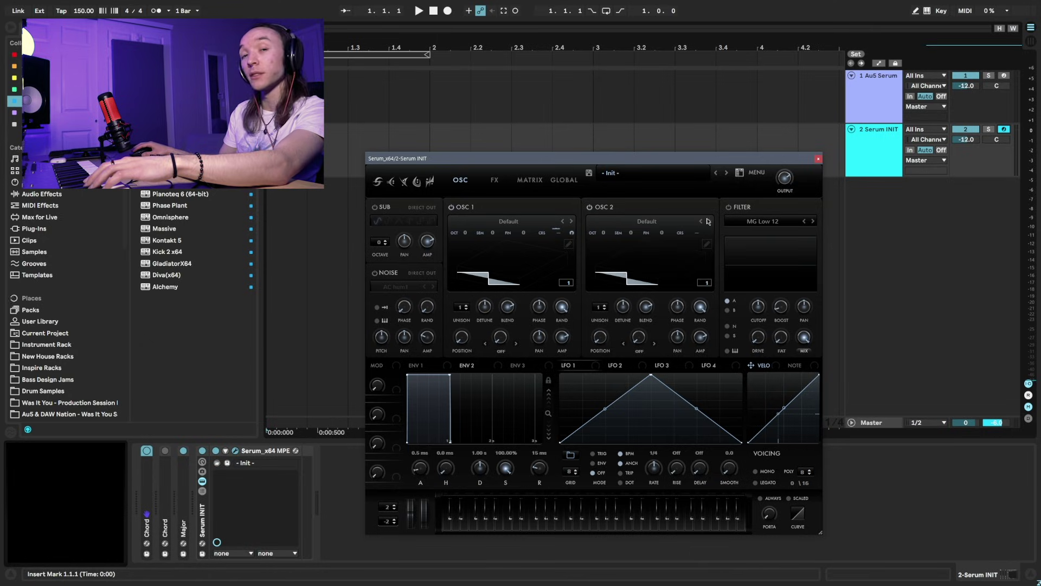
- Route Chaos 2 to oscillator B's coarse pitch, matching Chaos 1's matrix output level
{"action": "right_click", "coordinate": [697, 232]}
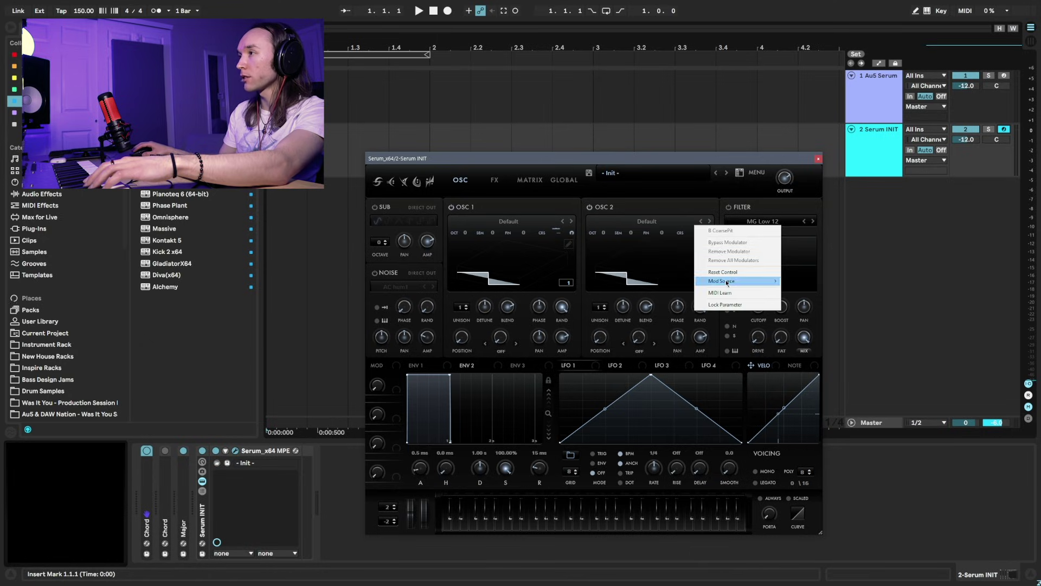
{"action": "mouse_move", "coordinate": [724, 281]}
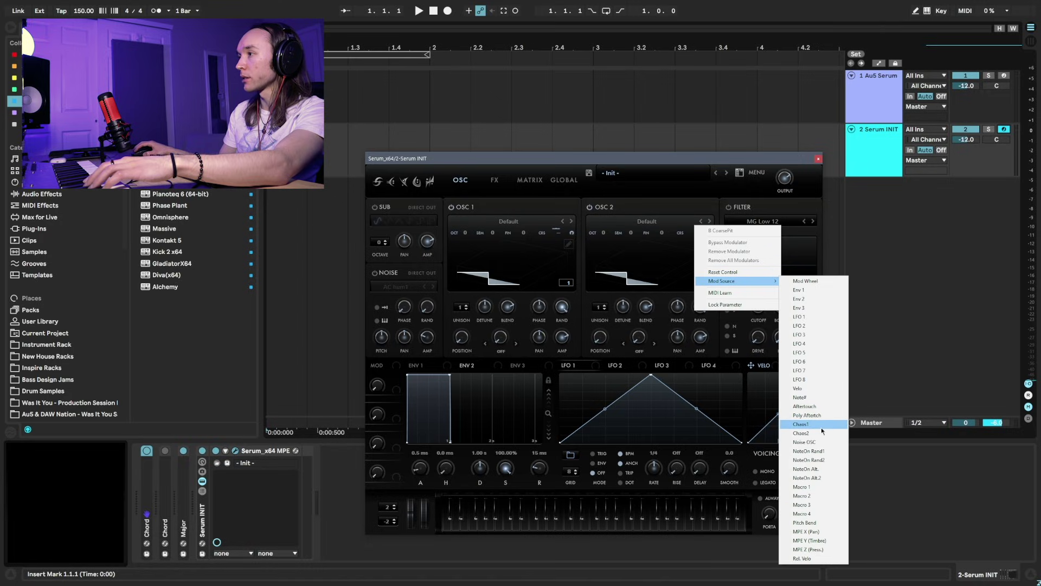
{"action": "left_click", "coordinate": [812, 433]}
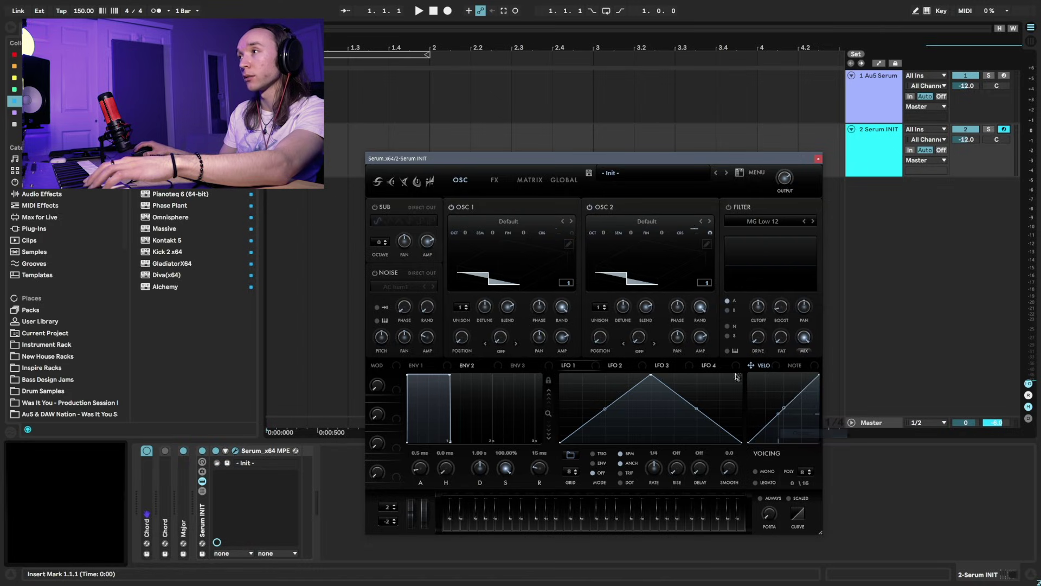
{"action": "left_click", "coordinate": [563, 182]}
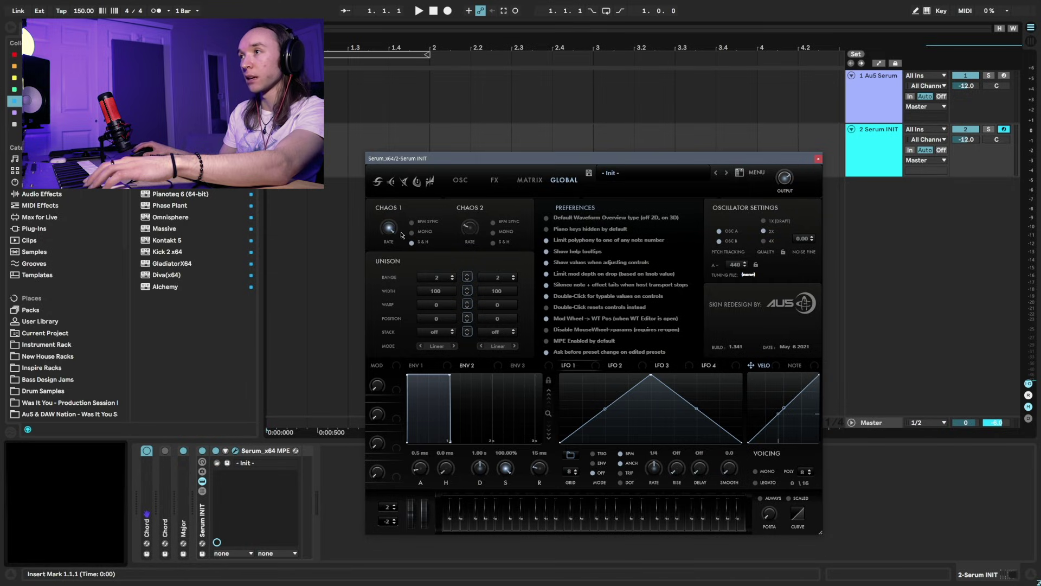
{"action": "left_click", "coordinate": [460, 180]}
{"action": "left_click", "coordinate": [566, 179]}
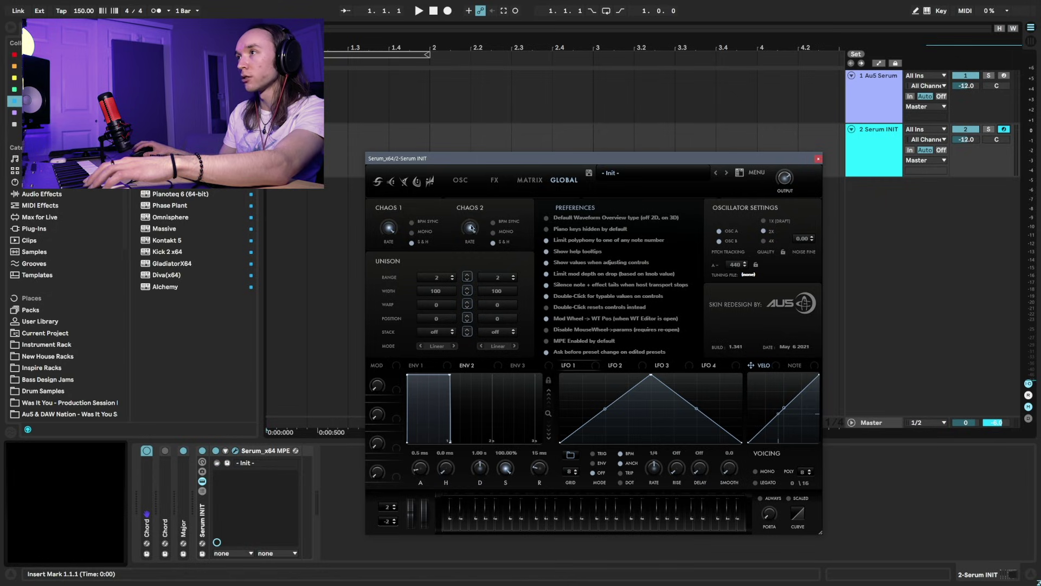
{"action": "left_click", "coordinate": [529, 182]}
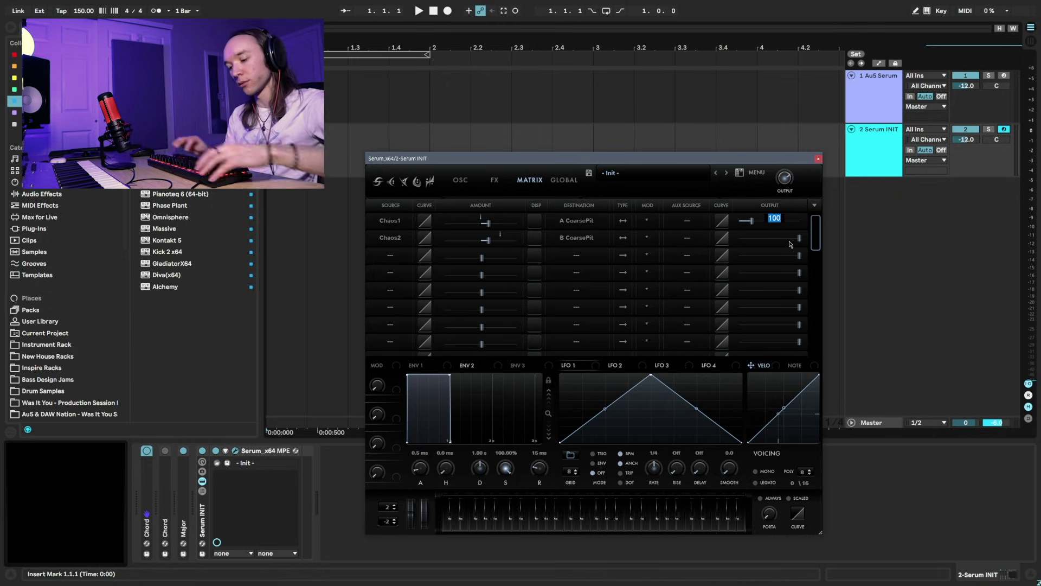
{"action": "left_click_drag", "start_coordinate": [790, 244], "coordinate": [741, 250]}
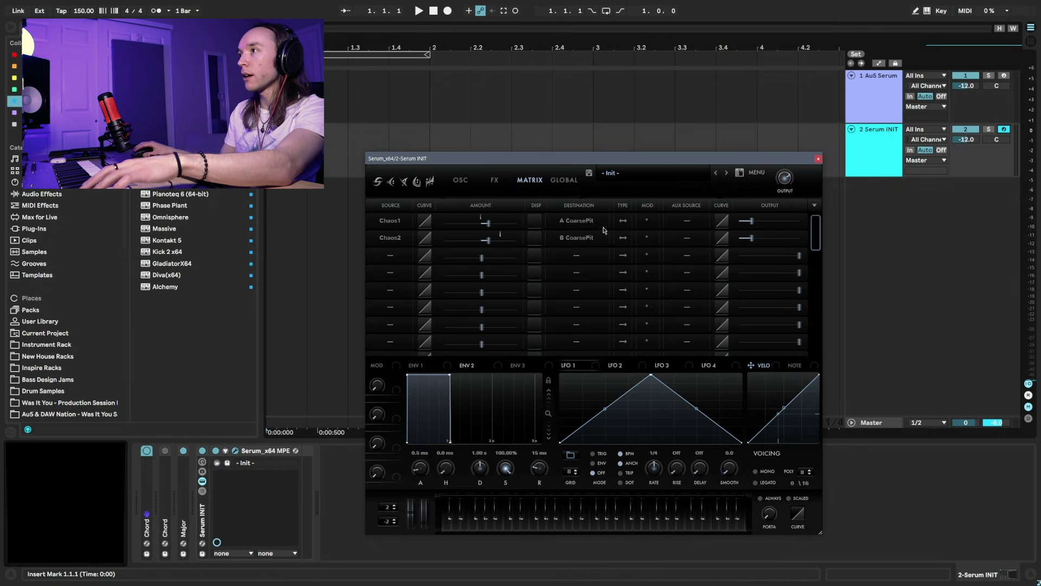
{"action": "left_click", "coordinate": [458, 180]}
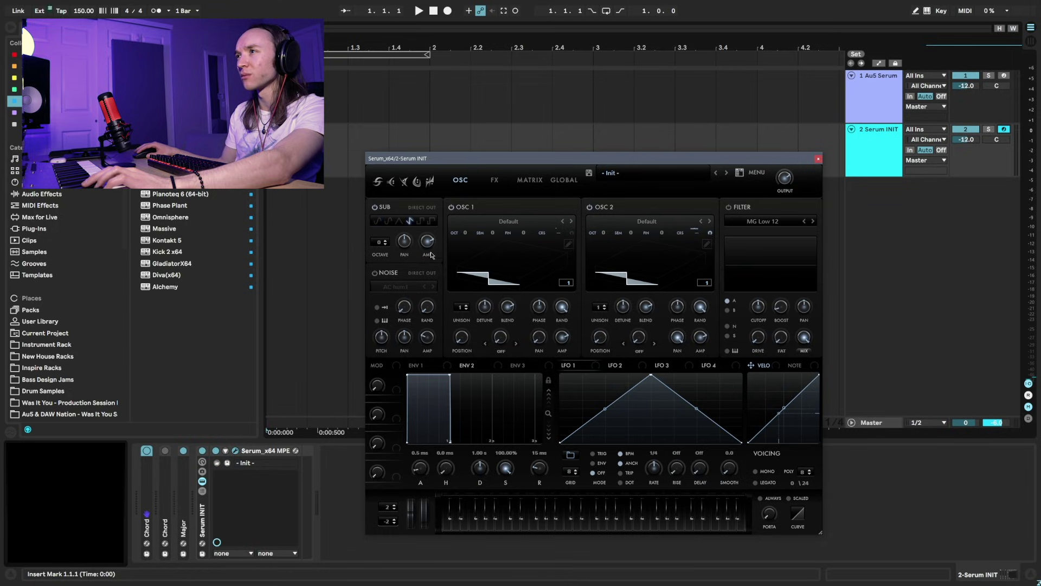
- Set the sub oscillator's octave to one octave
{"action": "left_click", "coordinate": [564, 180]}
{"action": "left_click", "coordinate": [461, 180]}
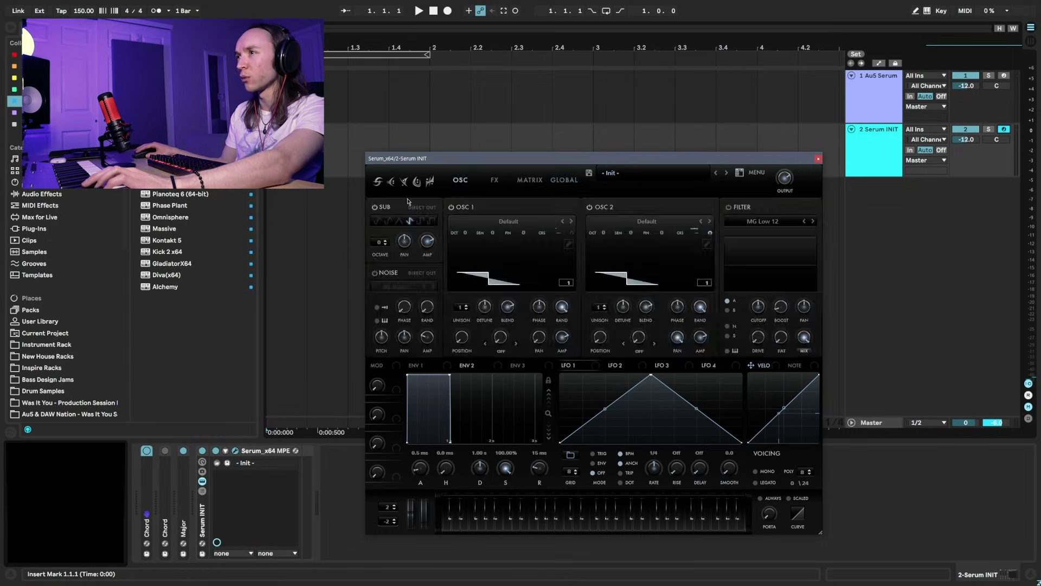
{"action": "left_click", "coordinate": [384, 243]}
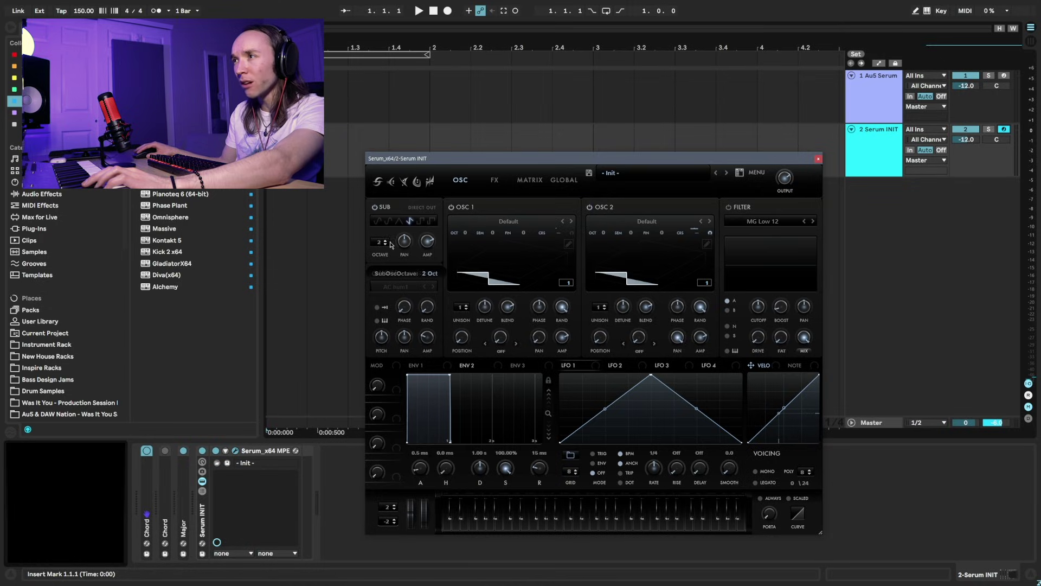
{"action": "left_click", "coordinate": [385, 243]}
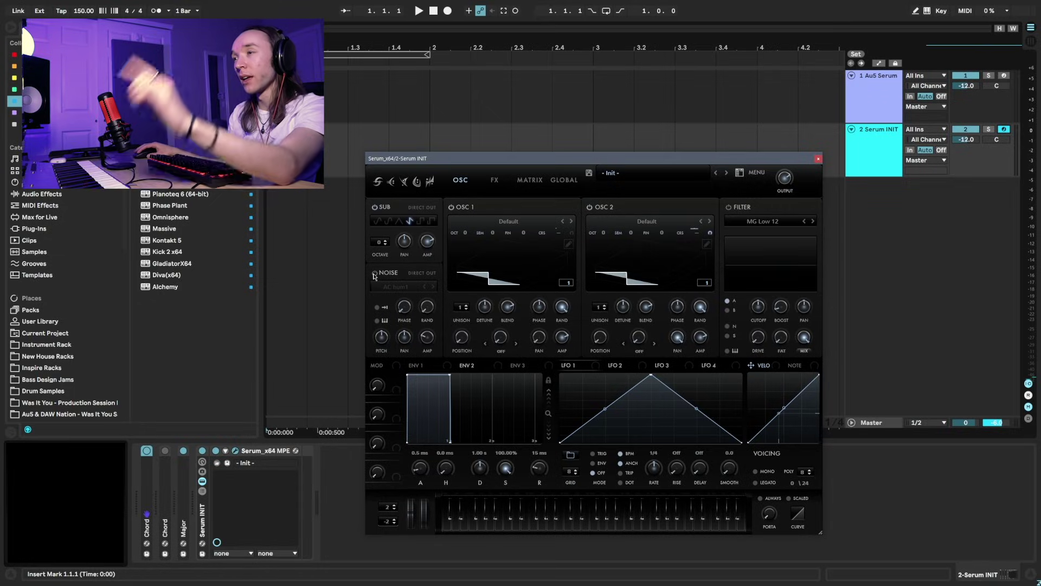
- Turn on the noise oscillator with the J106 sample, switch off oscillator B, and enable the sub
{"action": "left_click", "coordinate": [375, 273]}
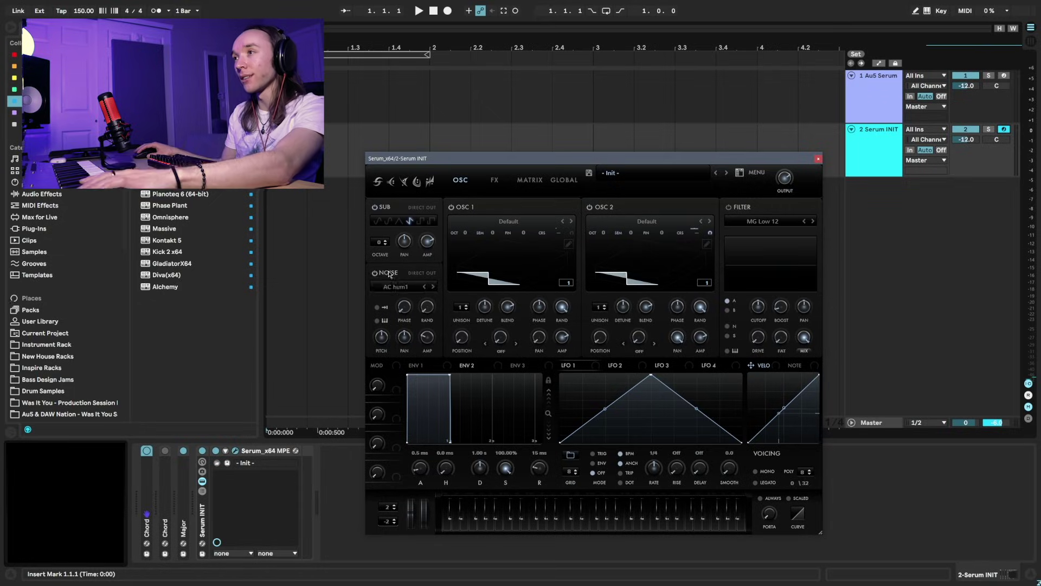
{"action": "left_click", "coordinate": [403, 287]}
{"action": "mouse_move", "coordinate": [395, 298]}
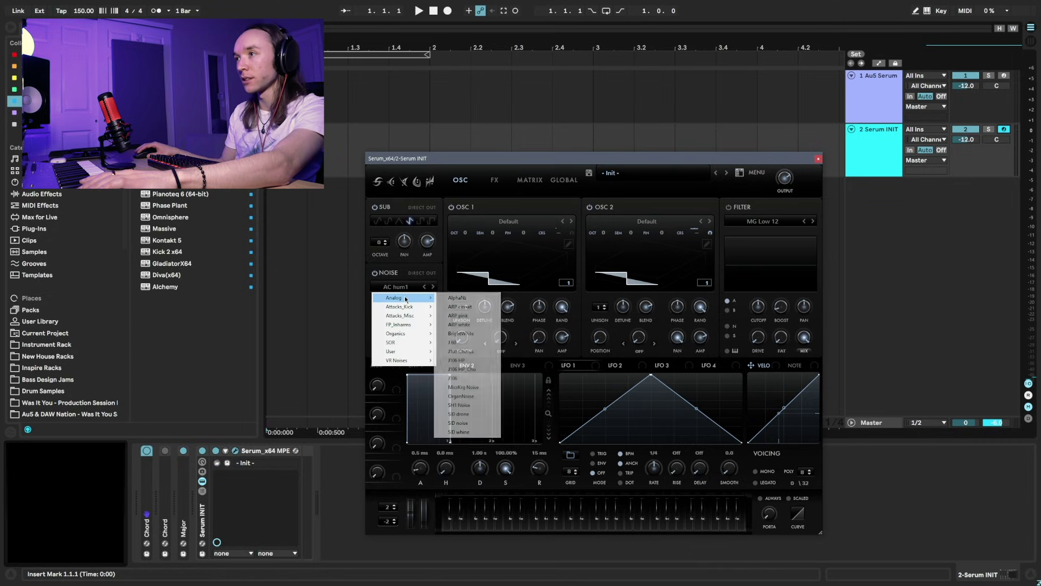
{"action": "left_click", "coordinate": [468, 378]}
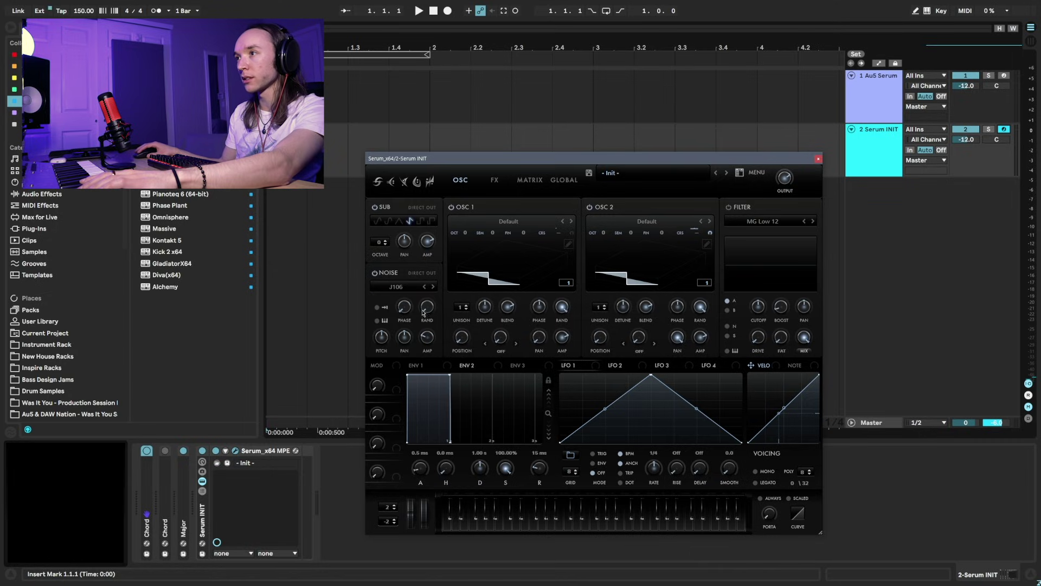
{"action": "left_click", "coordinate": [590, 207]}
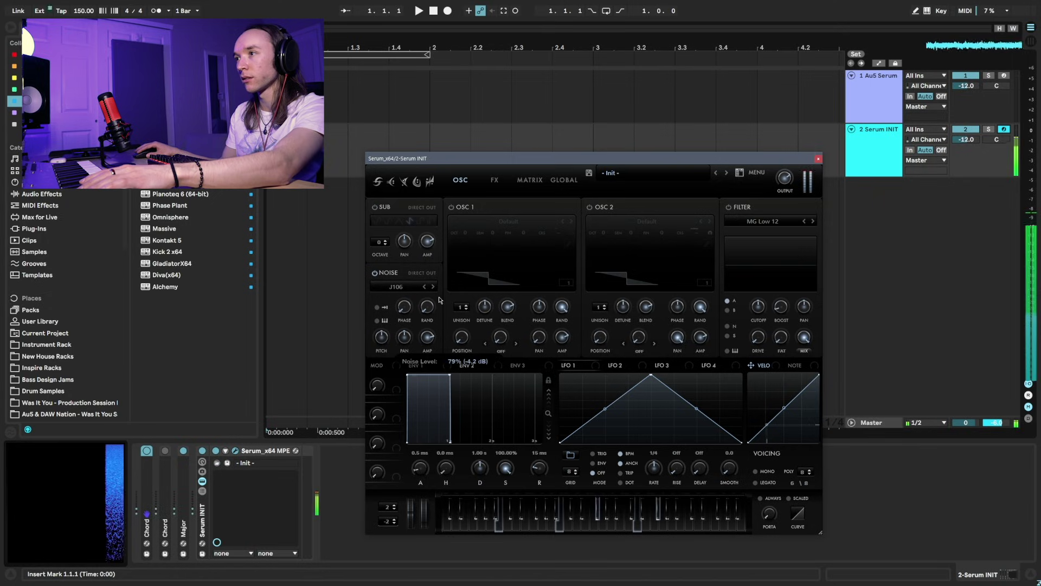
{"action": "left_click", "coordinate": [375, 207]}
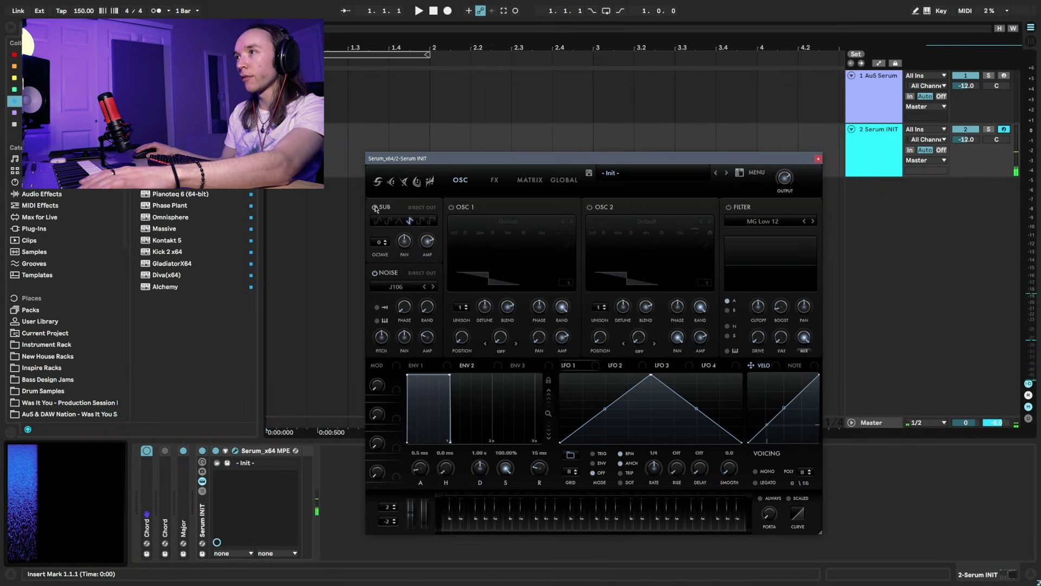
- Route Noise OSC to Global Master Tune in matrix slot 3
{"action": "left_click", "coordinate": [520, 180]}
{"action": "left_click", "coordinate": [390, 255]}
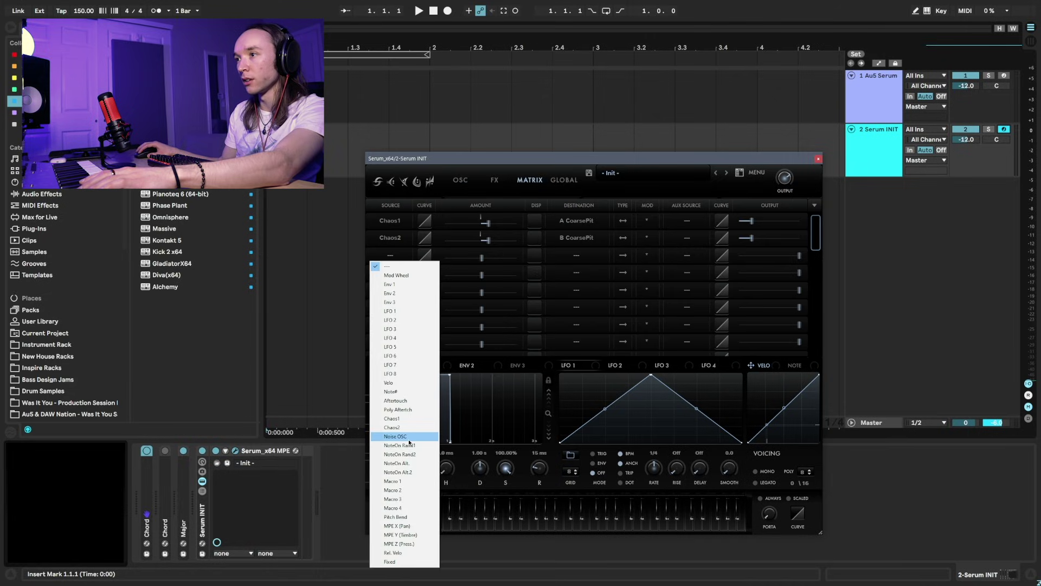
{"action": "left_click", "coordinate": [409, 437]}
{"action": "left_click", "coordinate": [584, 261]}
{"action": "mouse_move", "coordinate": [568, 329]}
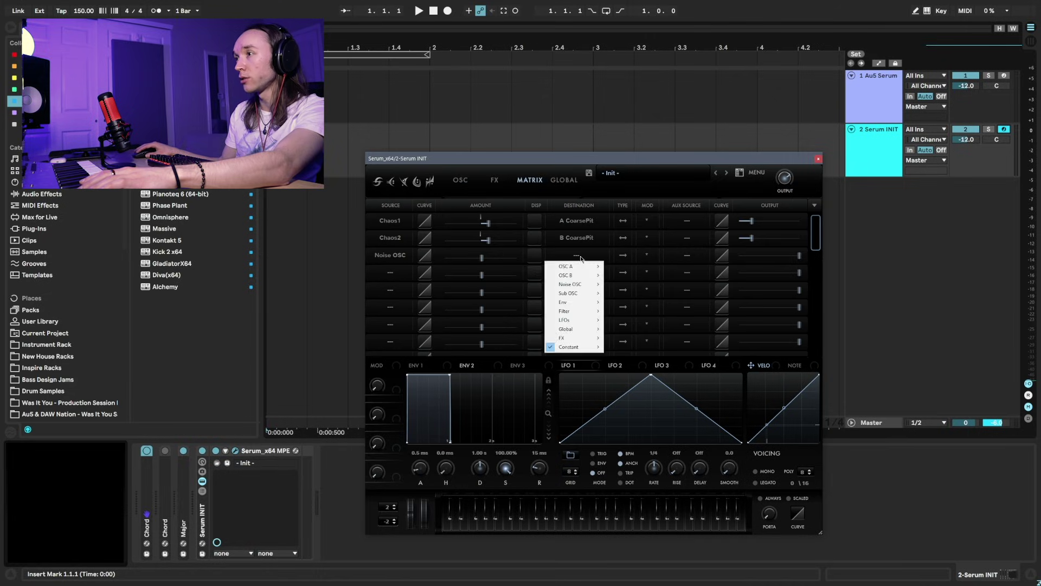
{"action": "left_click", "coordinate": [612, 330]}
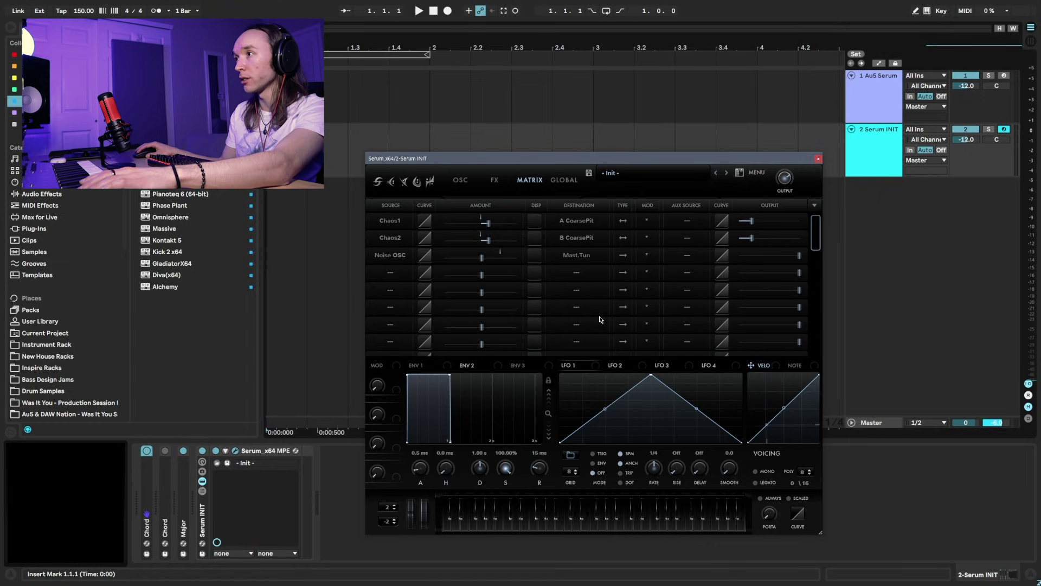
- Dial in a small bipolar noise-to-tune amount and enter an exact Chaos 1 amount
{"action": "left_click_drag", "start_coordinate": [489, 261], "coordinate": [503, 268]}
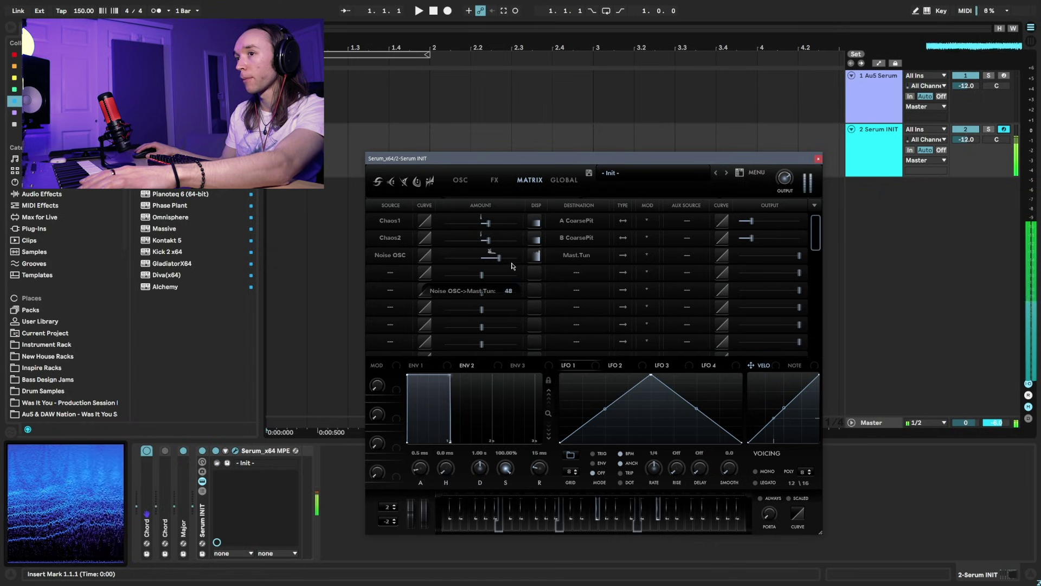
{"action": "left_click_drag", "start_coordinate": [503, 268], "coordinate": [556, 267]}
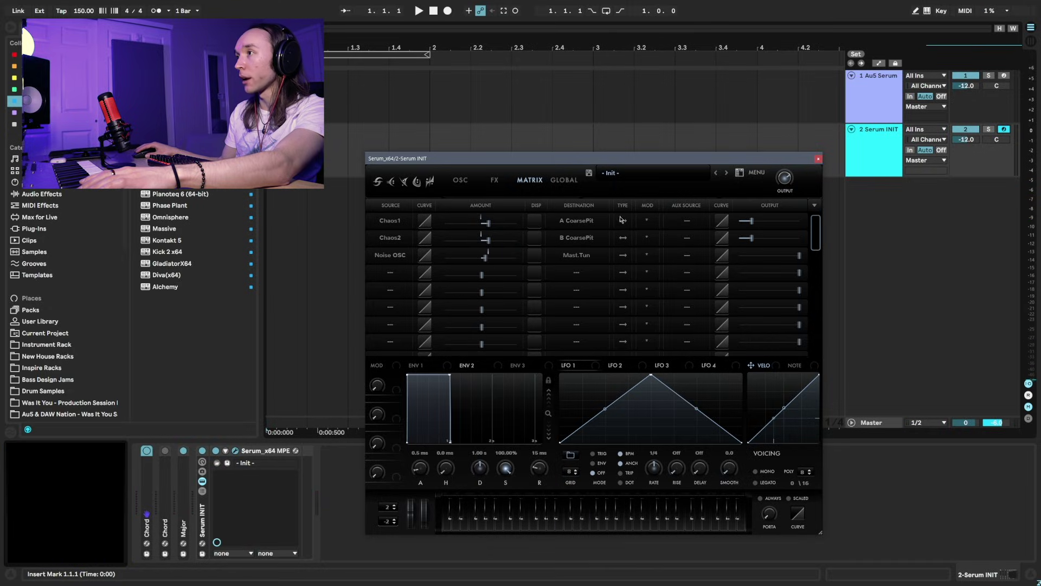
{"action": "left_click", "coordinate": [625, 259]}
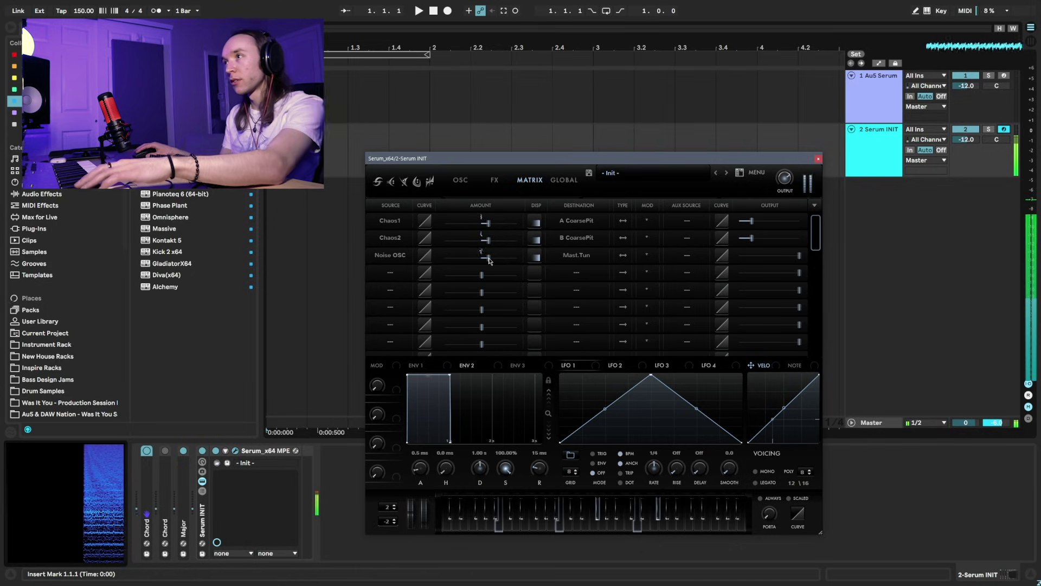
{"action": "double_click", "coordinate": [486, 221]}
{"action": "key", "text": "Return"}
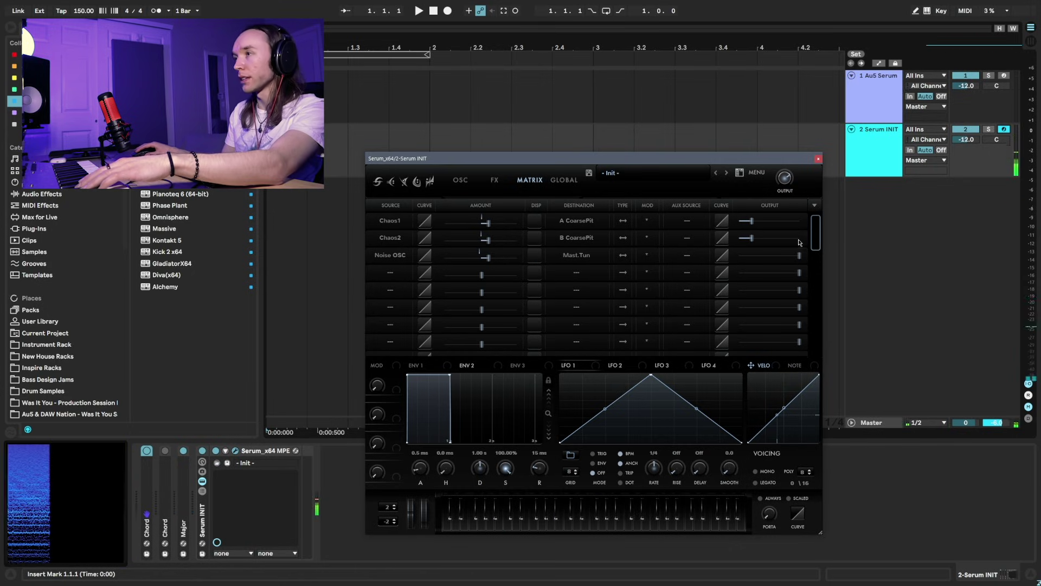
- Power oscillators A and B back on and return to the modulation matrix
{"action": "left_click", "coordinate": [461, 180]}
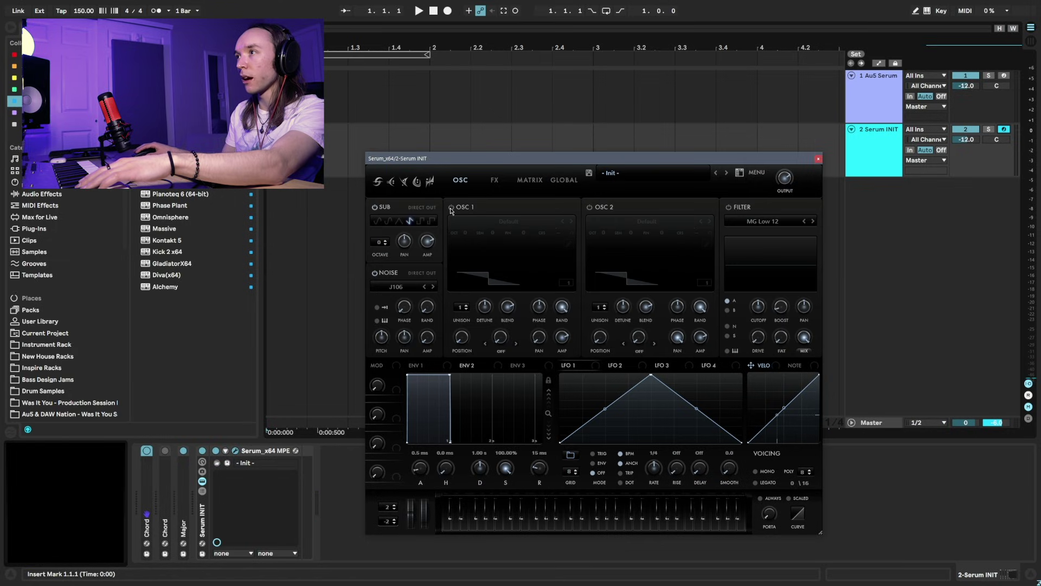
{"action": "left_click", "coordinate": [451, 208]}
{"action": "left_click", "coordinate": [590, 208]}
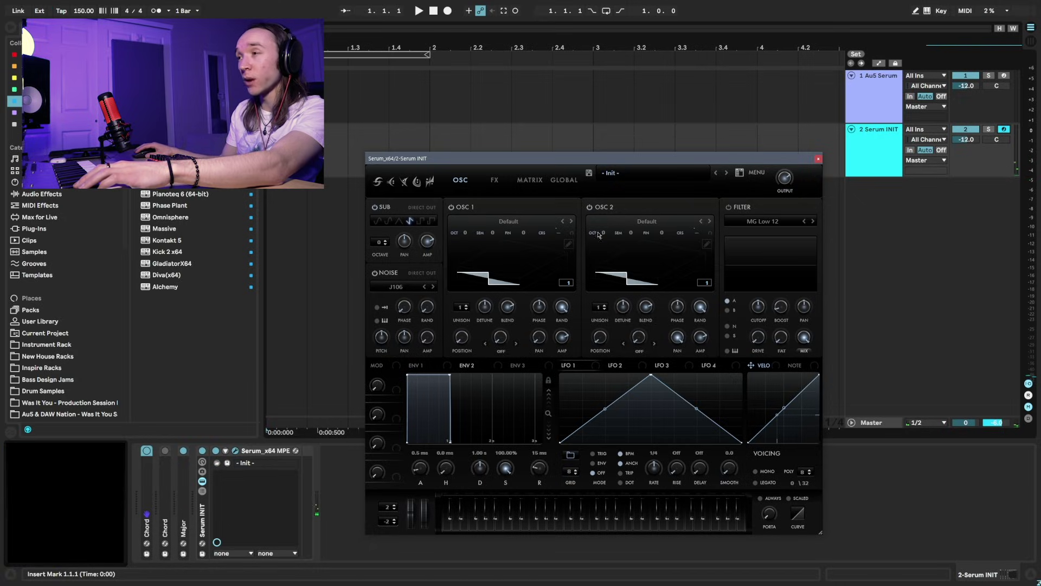
{"action": "left_click", "coordinate": [571, 179]}
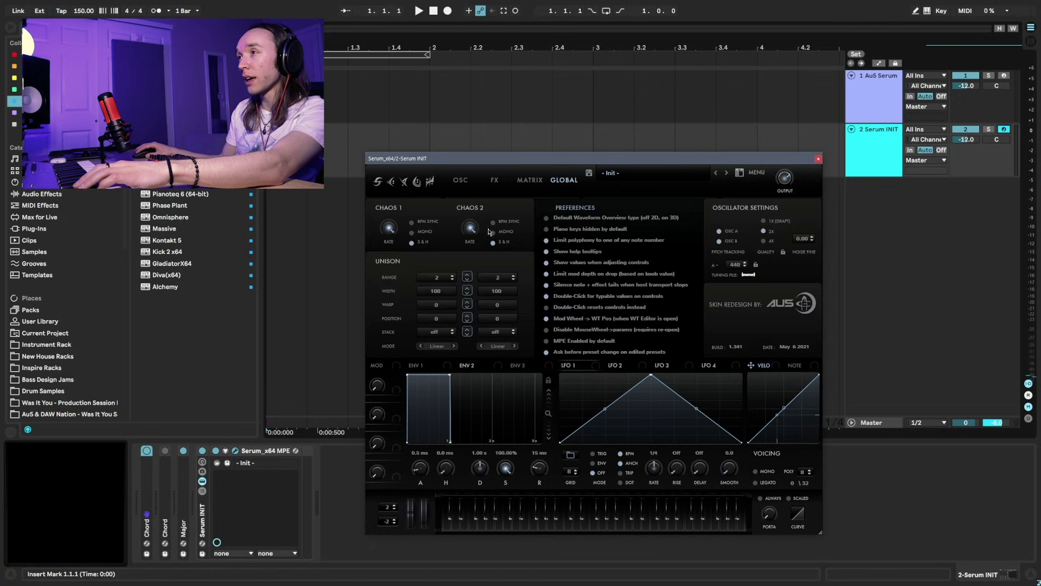
{"action": "left_click", "coordinate": [465, 182]}
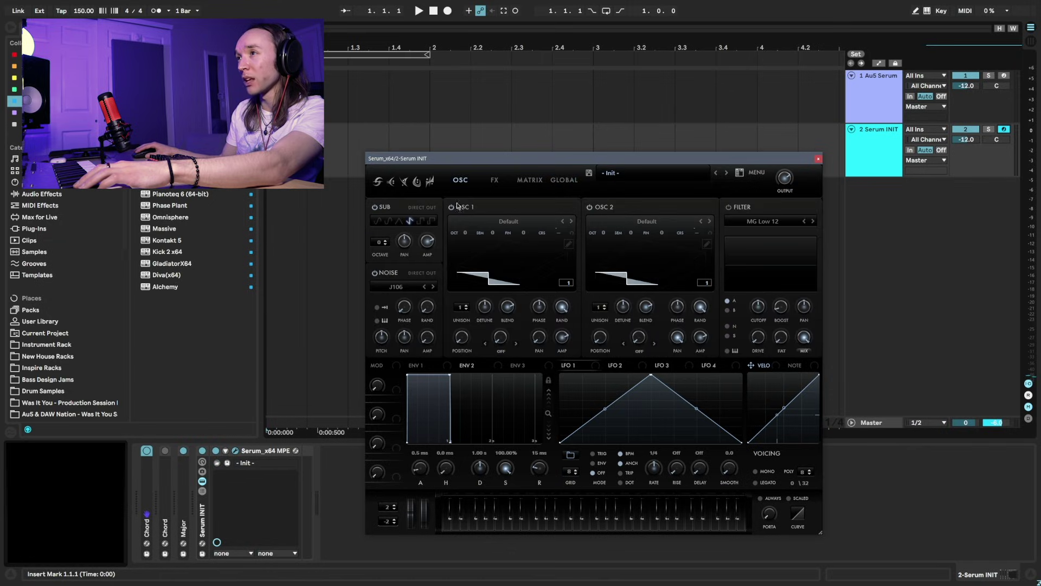
{"action": "left_click", "coordinate": [530, 181]}
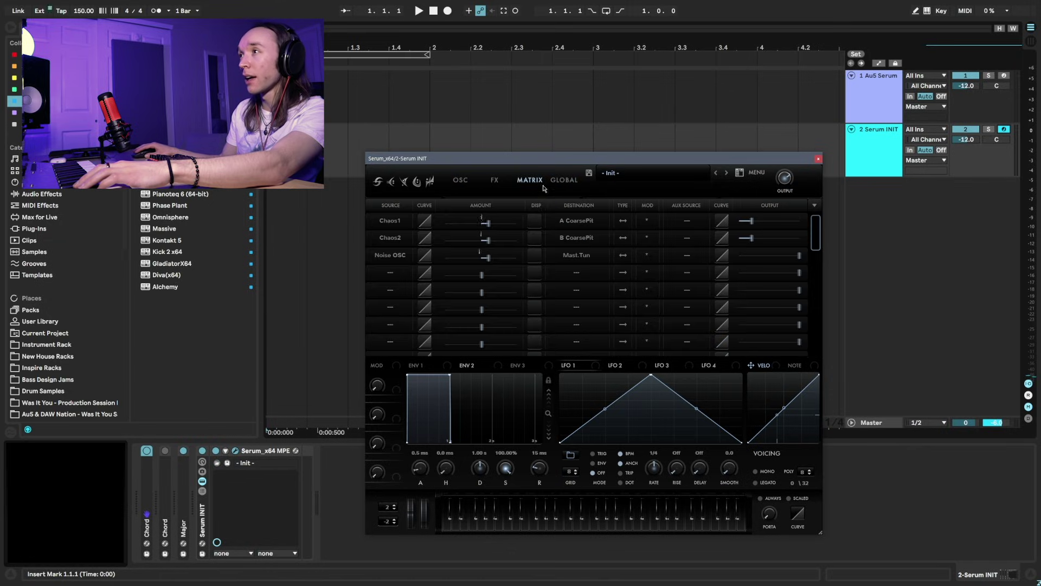
- Set the sources of matrix slots 4 and 5 to Noise OSC
{"action": "left_click", "coordinate": [388, 274]}
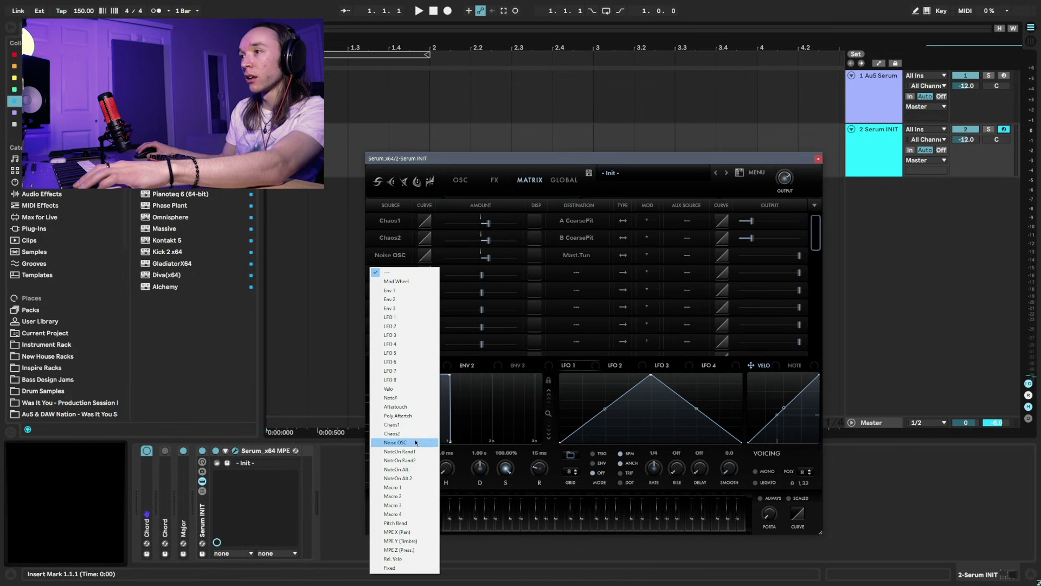
{"action": "left_click", "coordinate": [415, 441]}
{"action": "left_click", "coordinate": [391, 291]}
{"action": "left_click", "coordinate": [409, 443]}
- Target slots 4 and 5 at A CoarsePit and B CoarsePit with a slightly negative amount
{"action": "left_click", "coordinate": [576, 274]}
{"action": "mouse_move", "coordinate": [570, 283]}
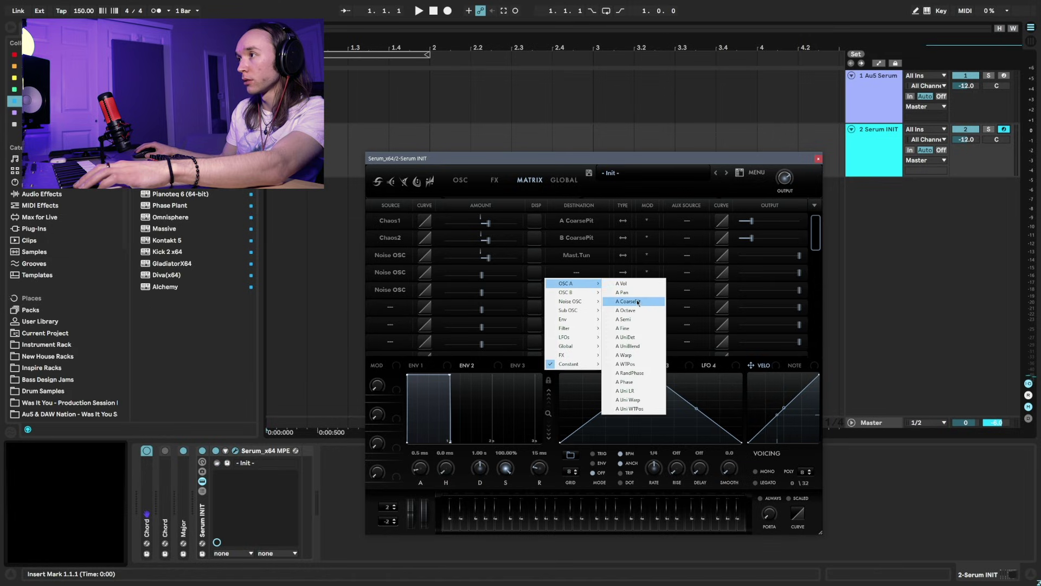
{"action": "left_click", "coordinate": [634, 302]}
{"action": "left_click", "coordinate": [581, 290]}
{"action": "mouse_move", "coordinate": [567, 310]}
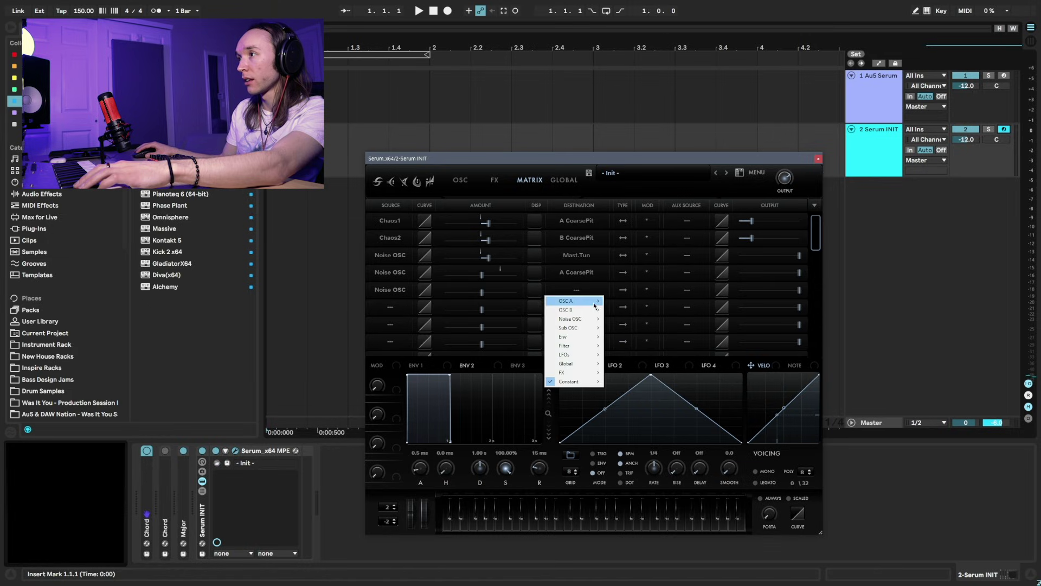
{"action": "left_click", "coordinate": [635, 328]}
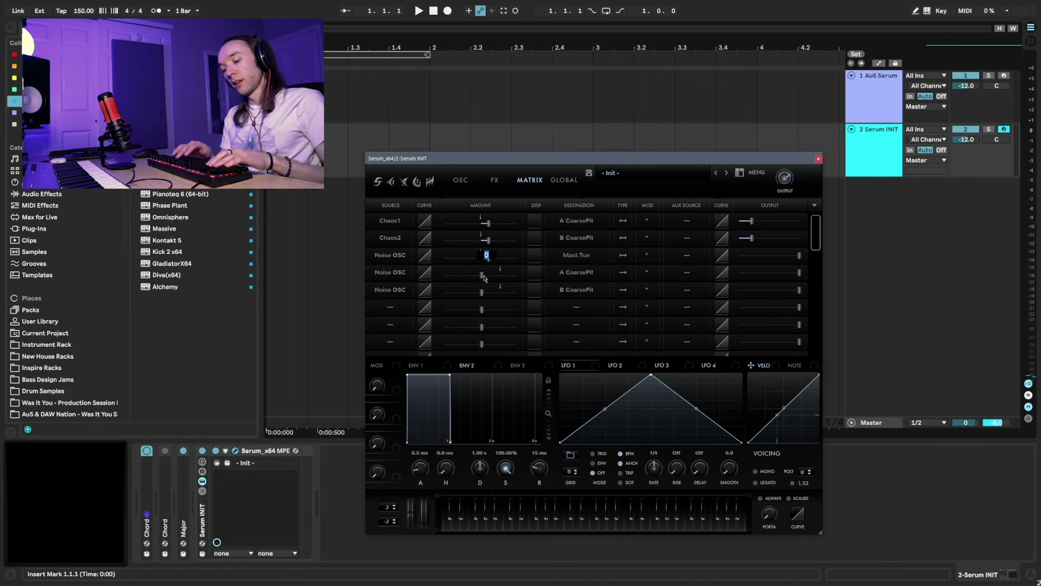
{"action": "left_click_drag", "start_coordinate": [481, 273], "coordinate": [482, 298]}
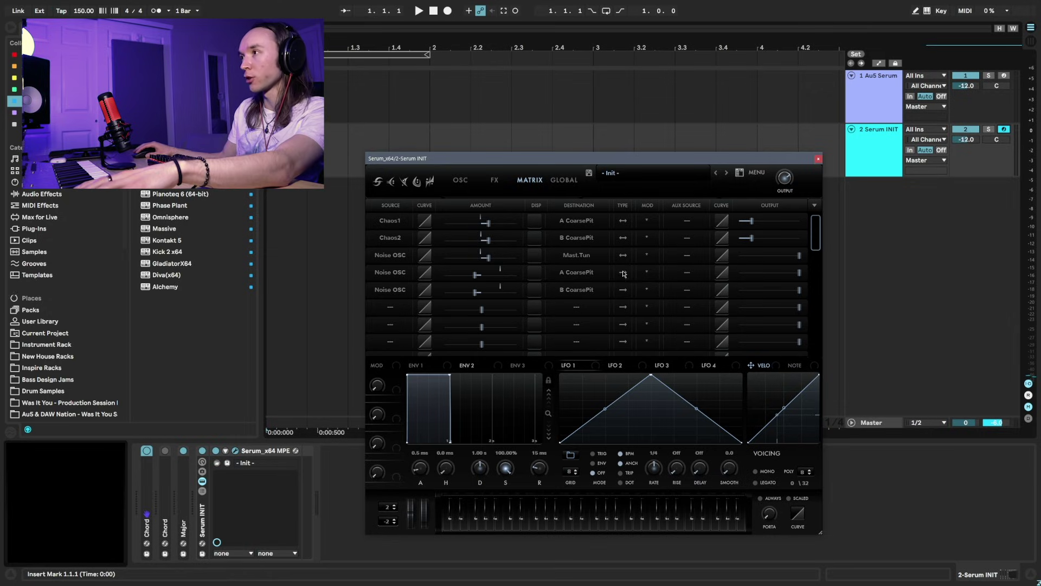
{"action": "left_click", "coordinate": [462, 180]}
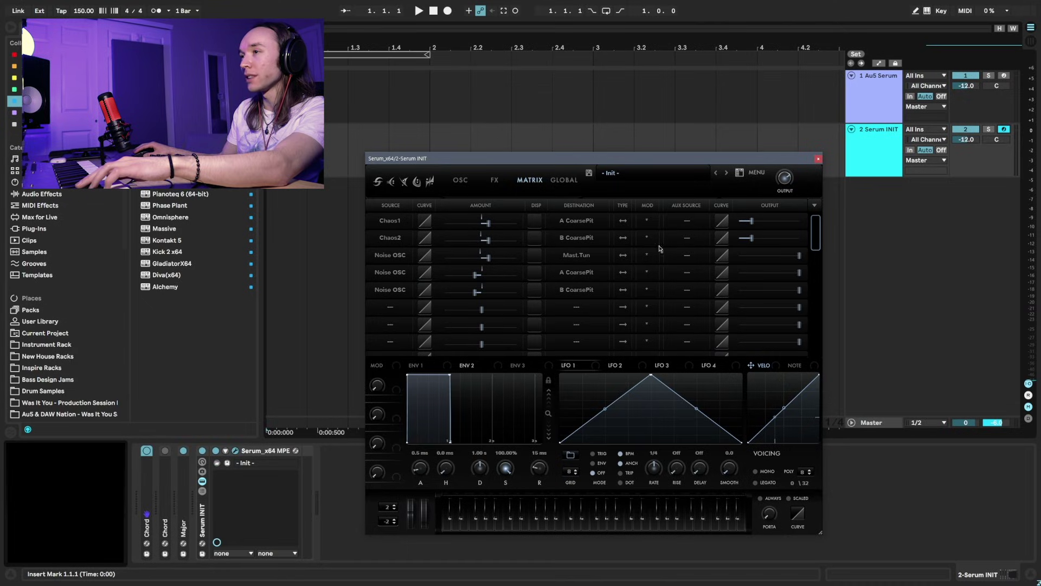
- Make Macro 1 the aux source on all five matrix routings, then turn it to 0%
{"action": "left_click", "coordinate": [687, 221]}
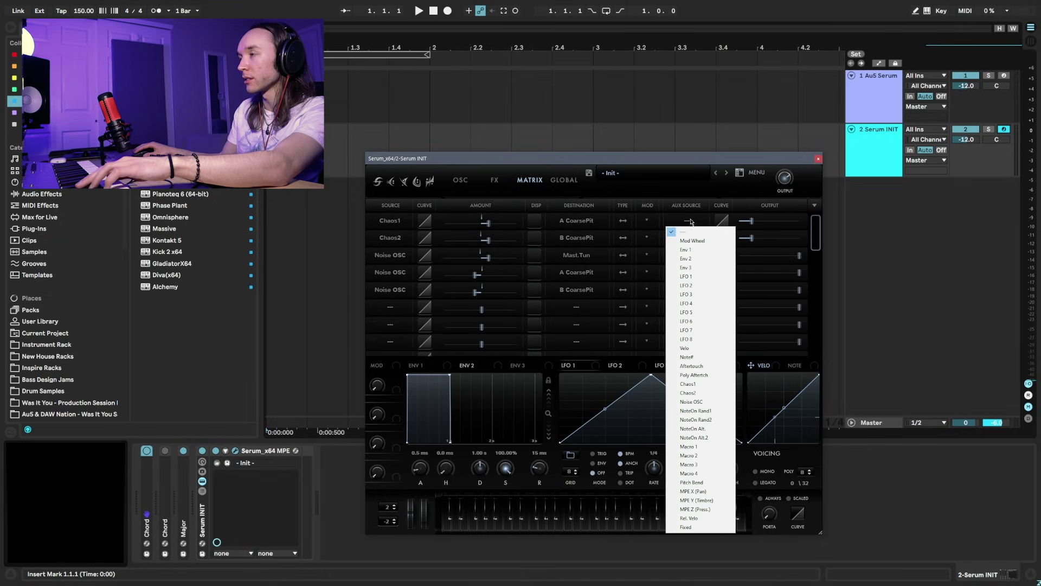
{"action": "left_click", "coordinate": [700, 446]}
{"action": "left_click", "coordinate": [688, 234]}
{"action": "left_click", "coordinate": [703, 466]}
{"action": "left_click", "coordinate": [686, 256]}
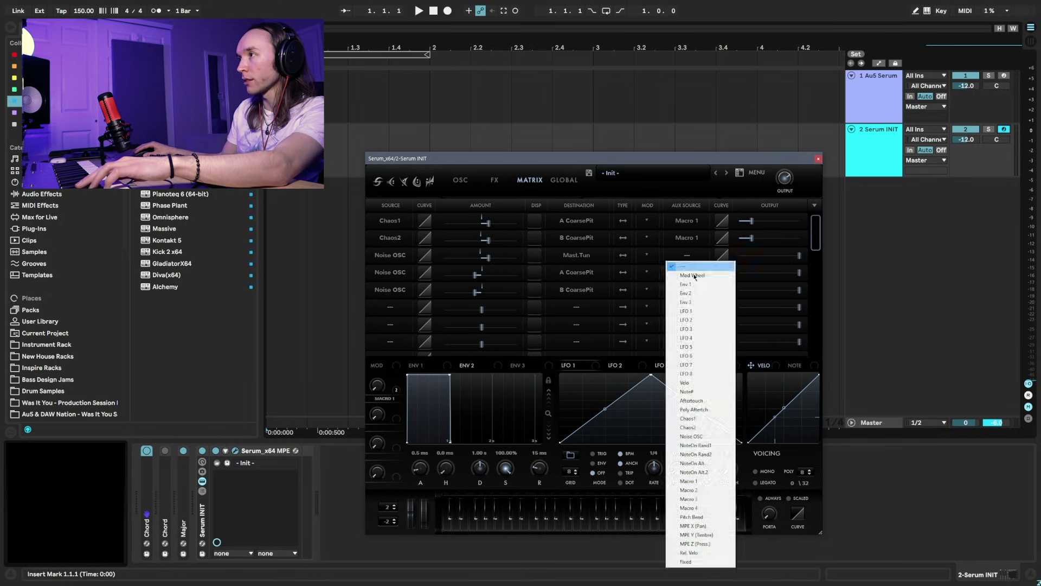
{"action": "left_click", "coordinate": [697, 481]}
{"action": "left_click", "coordinate": [687, 273]}
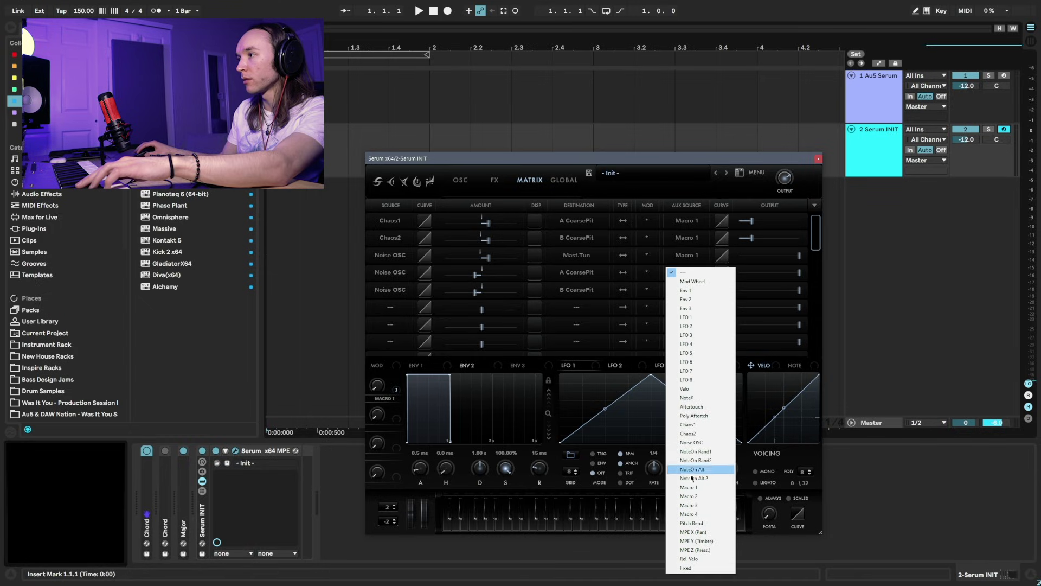
{"action": "left_click", "coordinate": [689, 487]}
{"action": "left_click", "coordinate": [687, 289]}
{"action": "left_click", "coordinate": [689, 487]}
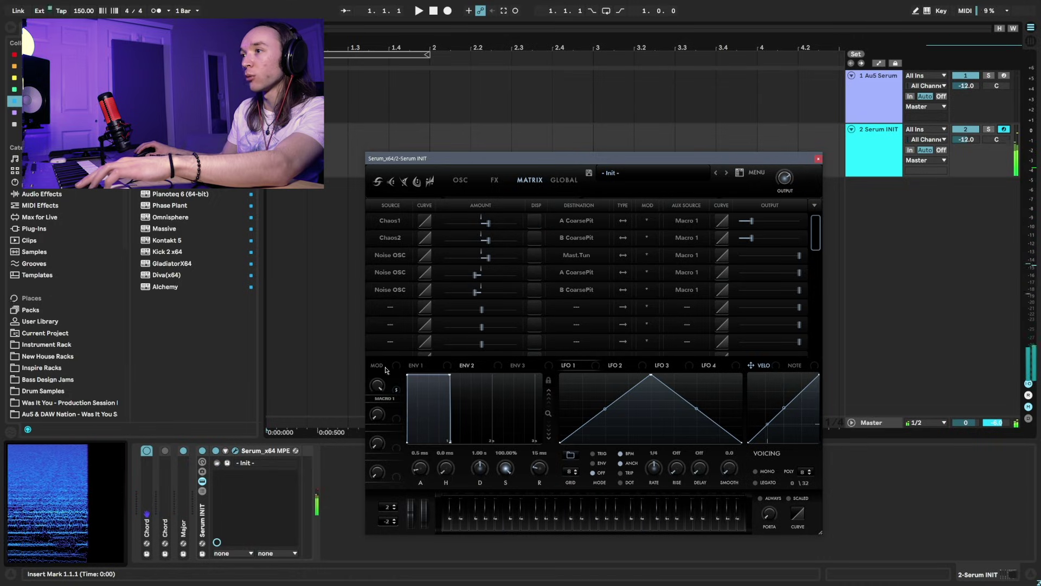
{"action": "left_click_drag", "start_coordinate": [382, 403], "coordinate": [384, 516]}
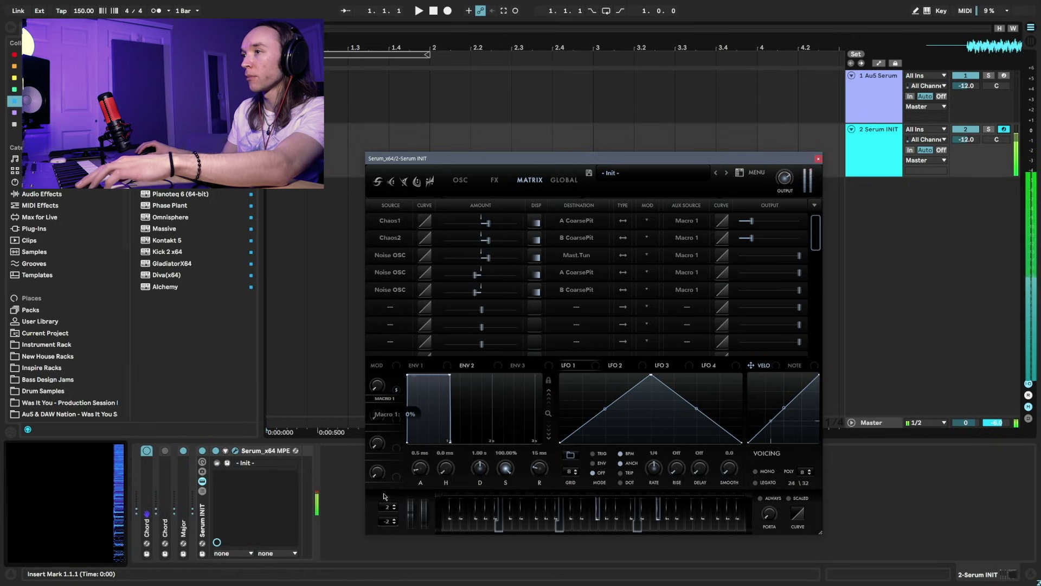
- Assign NoteOn Rand1 to oscillator A's phase and sweep Macro 1 back to zero
{"action": "left_click", "coordinate": [460, 180]}
{"action": "right_click", "coordinate": [540, 309]}
{"action": "mouse_move", "coordinate": [580, 347]}
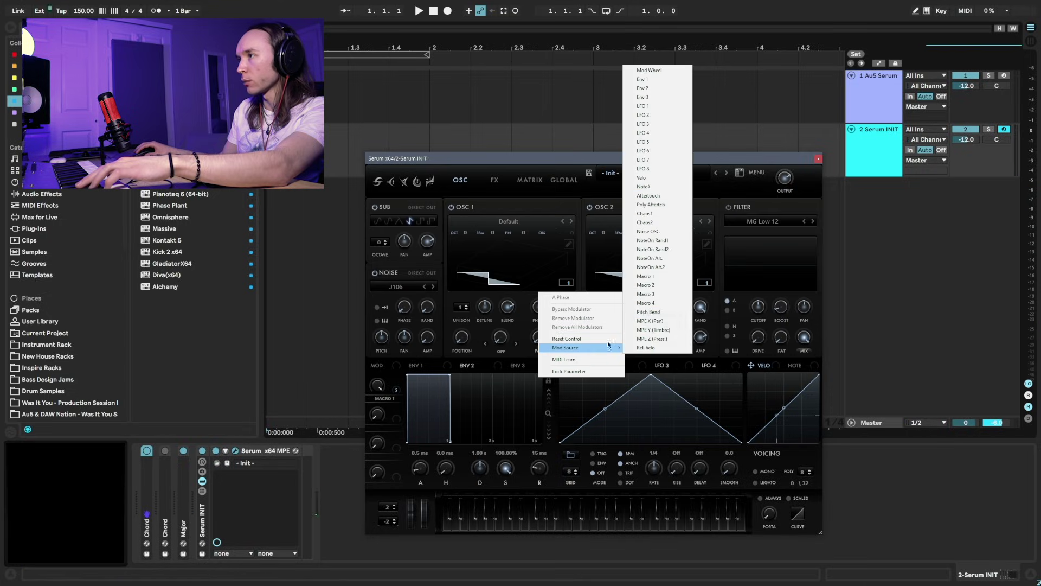
{"action": "left_click", "coordinate": [681, 243]}
{"action": "right_click", "coordinate": [678, 307]}
{"action": "key", "text": "Escape"}
{"action": "key", "text": "Escape"}
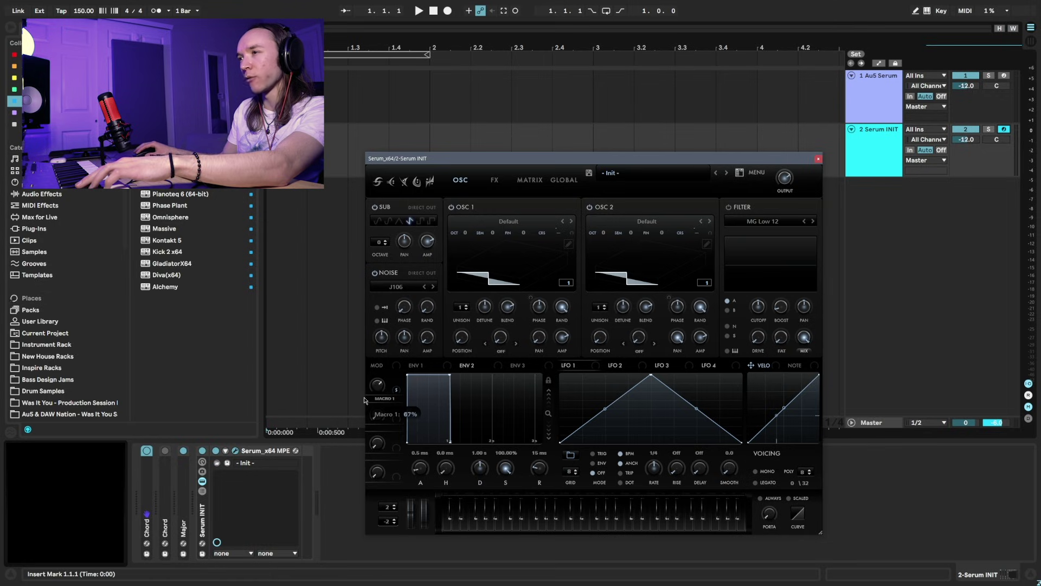
{"action": "mouse_move", "coordinate": [362, 390]}
{"action": "left_mouse_down"}
{"action": "mouse_move", "coordinate": [368, 471]}
{"action": "mouse_move", "coordinate": [373, 352]}
{"action": "left_mouse_up"}
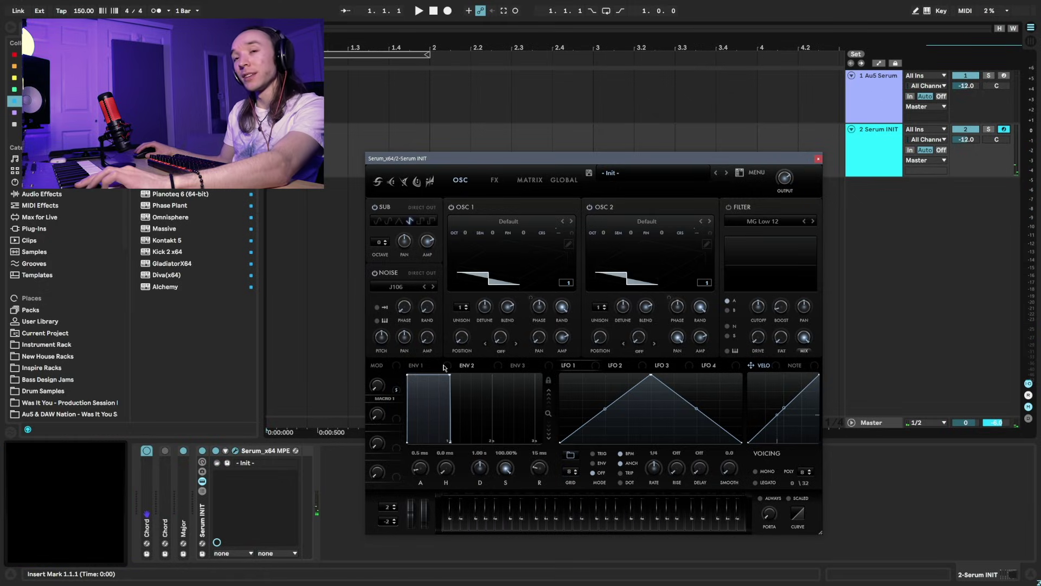
- Shorten Env 1 decay to about 100 ms and make Env 2 a 15 ms, 0% sustain pluck
{"action": "left_click", "coordinate": [418, 365]}
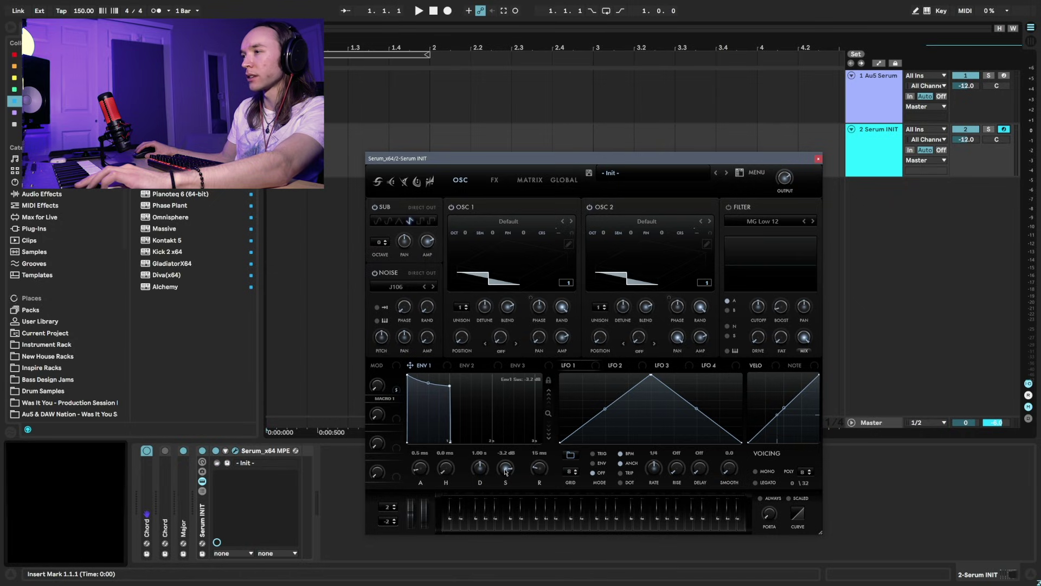
{"action": "left_click_drag", "start_coordinate": [482, 472], "coordinate": [480, 478]}
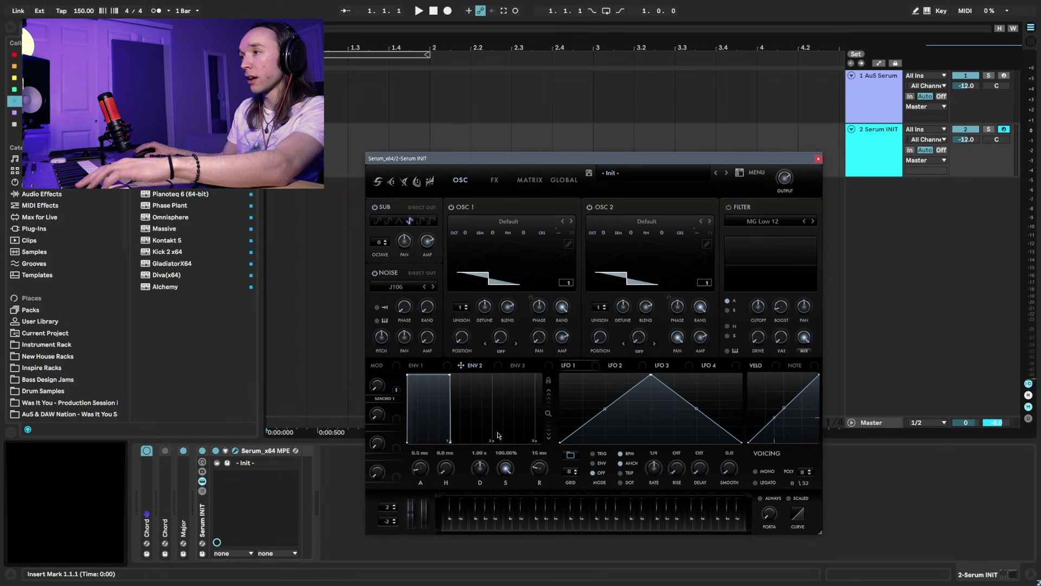
{"action": "mouse_move", "coordinate": [503, 466]}
{"action": "left_mouse_down"}
{"action": "mouse_move", "coordinate": [503, 488]}
{"action": "mouse_move", "coordinate": [478, 484]}
{"action": "left_mouse_up"}
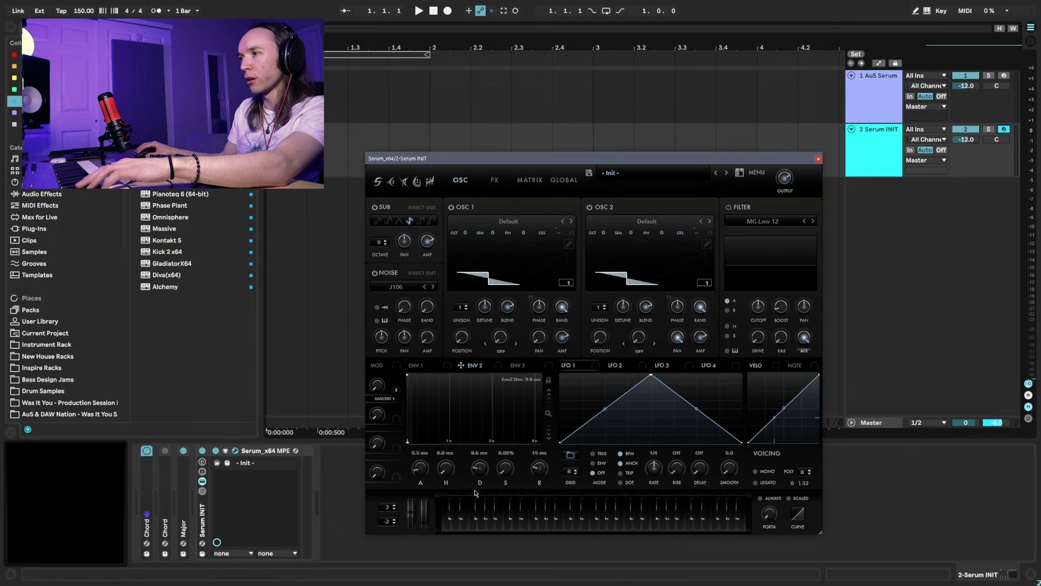
- Route Env 2 to Global > Mast.Tun in an empty modulation matrix row
{"action": "left_click", "coordinate": [529, 180]}
{"action": "left_click", "coordinate": [404, 342]}
{"action": "left_click", "coordinate": [401, 73]}
{"action": "left_click", "coordinate": [577, 342]}
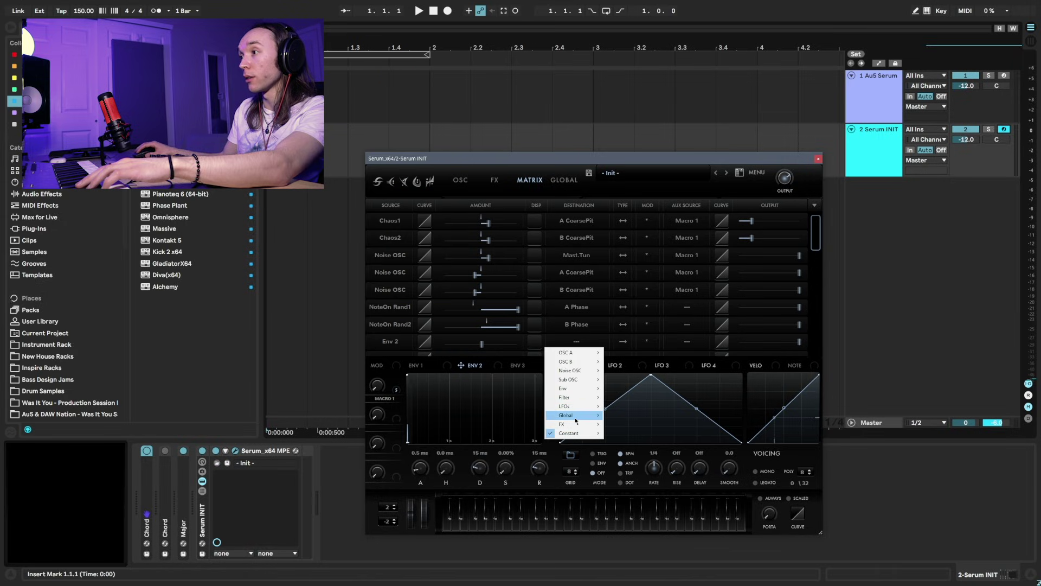
{"action": "mouse_move", "coordinate": [566, 415]}
{"action": "left_click", "coordinate": [615, 416]}
- Give the Env 2 pitch routing a small amount and cut Env 2 decay to about 7.6 ms
{"action": "scroll", "coordinate": [494, 302], "scroll_direction": "down", "scroll_amount": 1}
{"action": "scroll", "coordinate": [494, 303], "scroll_direction": "down", "scroll_amount": 1}
{"action": "scroll", "coordinate": [493, 302], "scroll_direction": "down", "scroll_amount": 1}
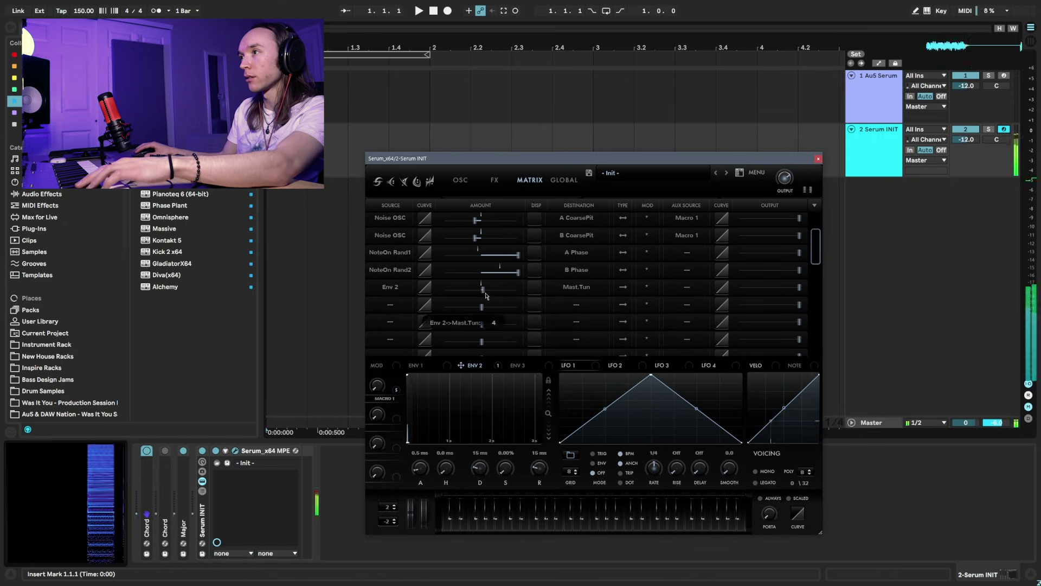
{"action": "left_click_drag", "start_coordinate": [483, 294], "coordinate": [491, 298]}
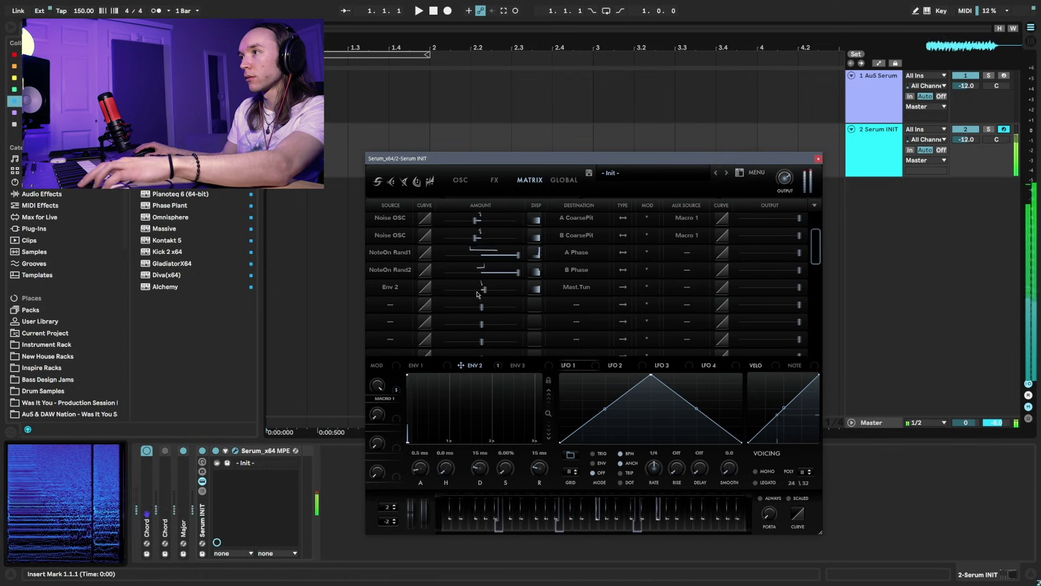
{"action": "left_click_drag", "start_coordinate": [483, 290], "coordinate": [484, 296]}
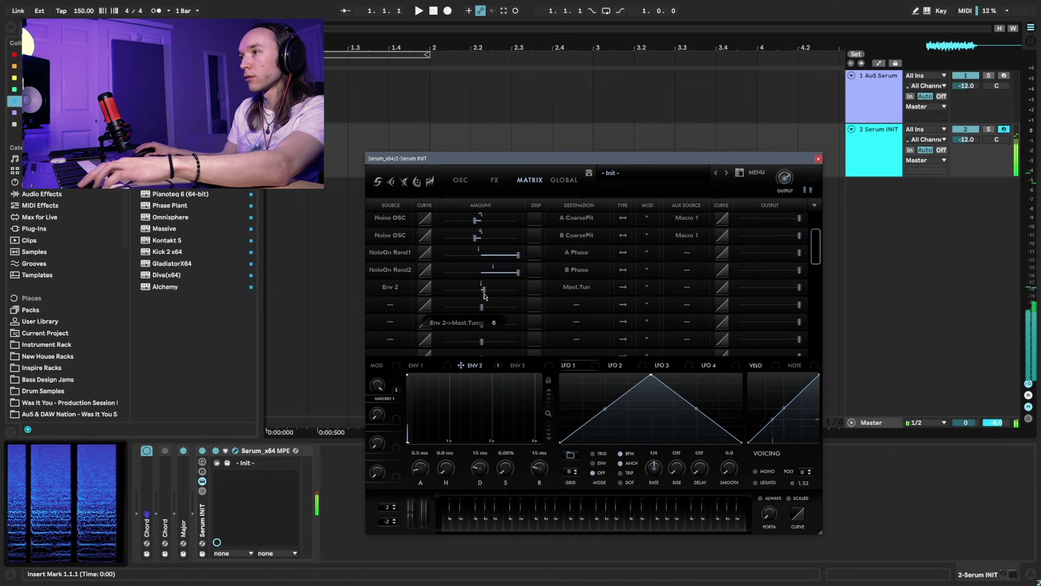
{"action": "left_click_drag", "start_coordinate": [481, 467], "coordinate": [483, 478]}
{"action": "left_click_drag", "start_coordinate": [484, 289], "coordinate": [486, 293]}
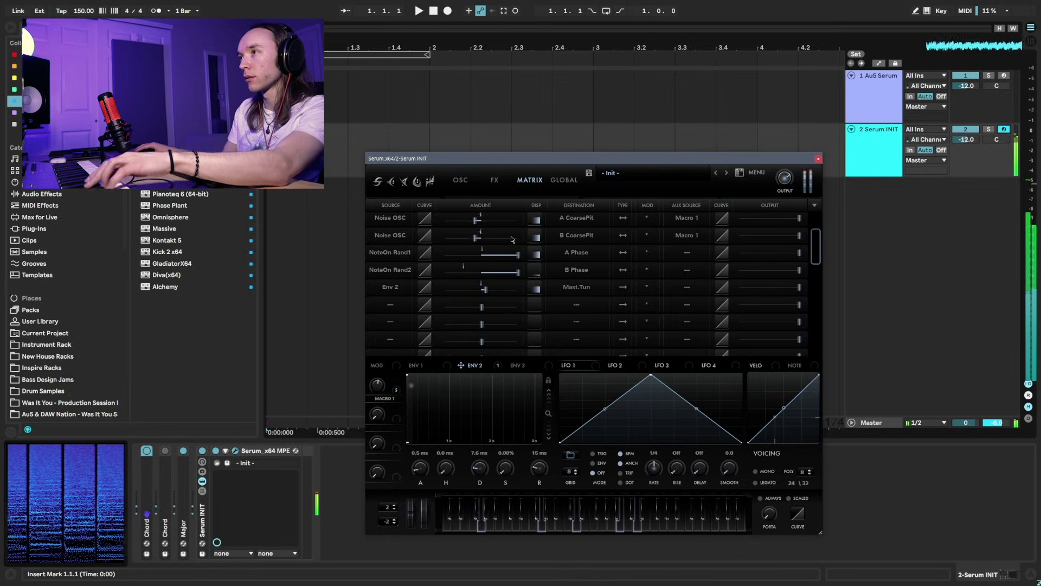
- Set Env 3 sustain to 0%, switch the filter to MG Low 18, and retune its cutoff
{"action": "left_click", "coordinate": [494, 180]}
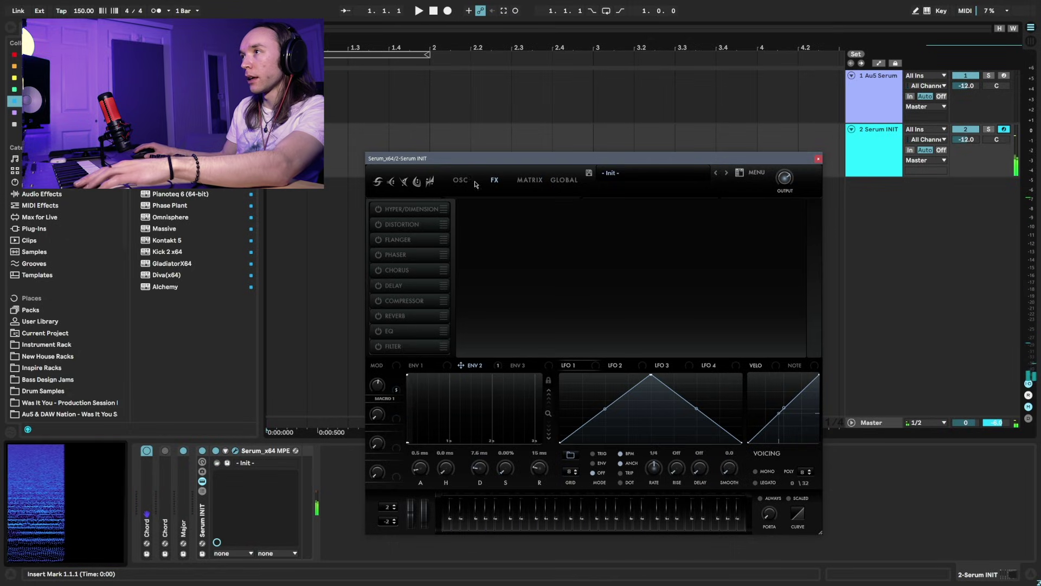
{"action": "left_click", "coordinate": [471, 182]}
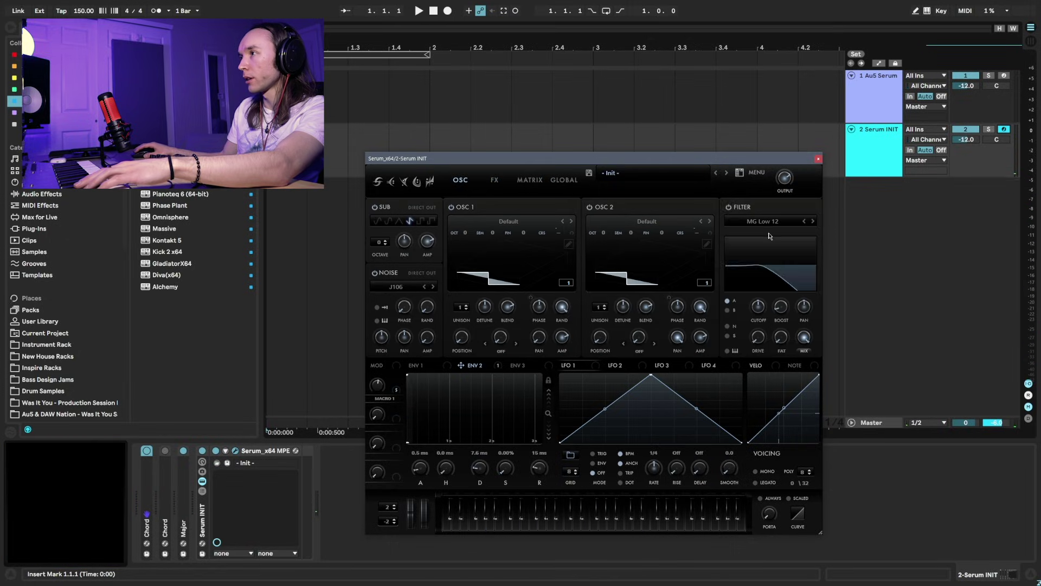
{"action": "left_click", "coordinate": [516, 367]}
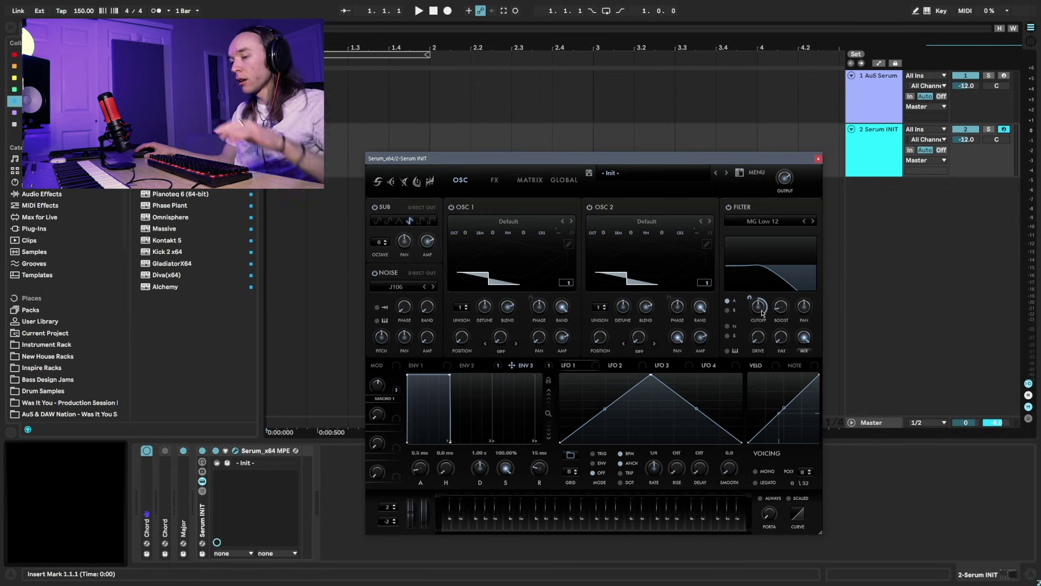
{"action": "left_click_drag", "start_coordinate": [762, 313], "coordinate": [750, 363]}
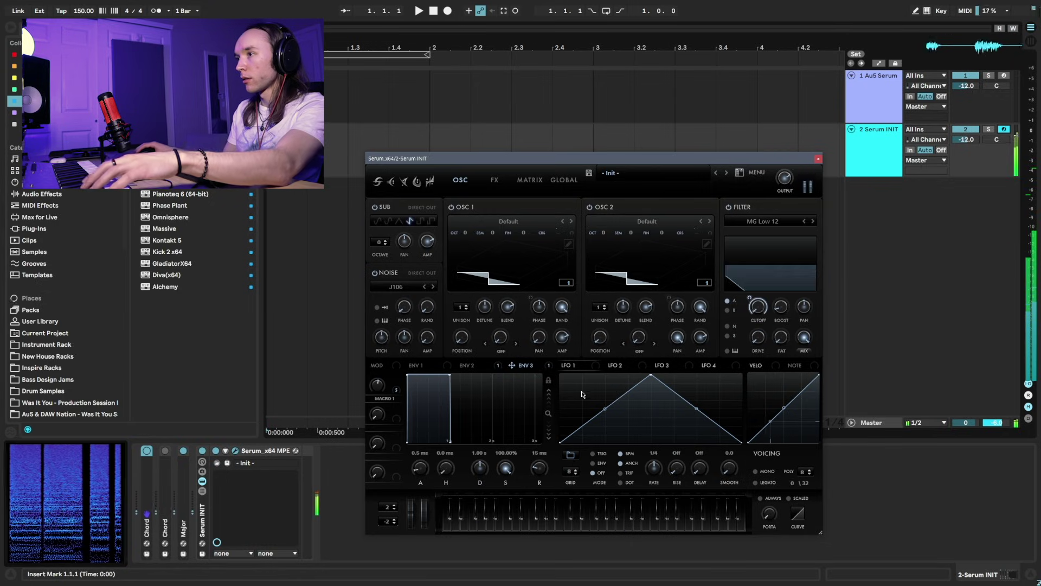
{"action": "left_click_drag", "start_coordinate": [449, 375], "coordinate": [449, 440]}
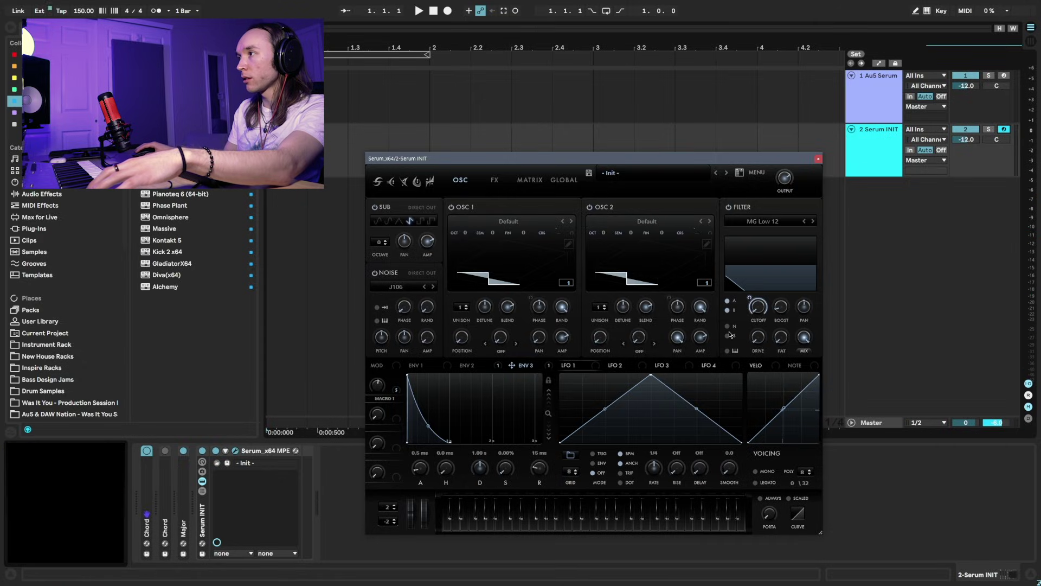
{"action": "left_click", "coordinate": [813, 221]}
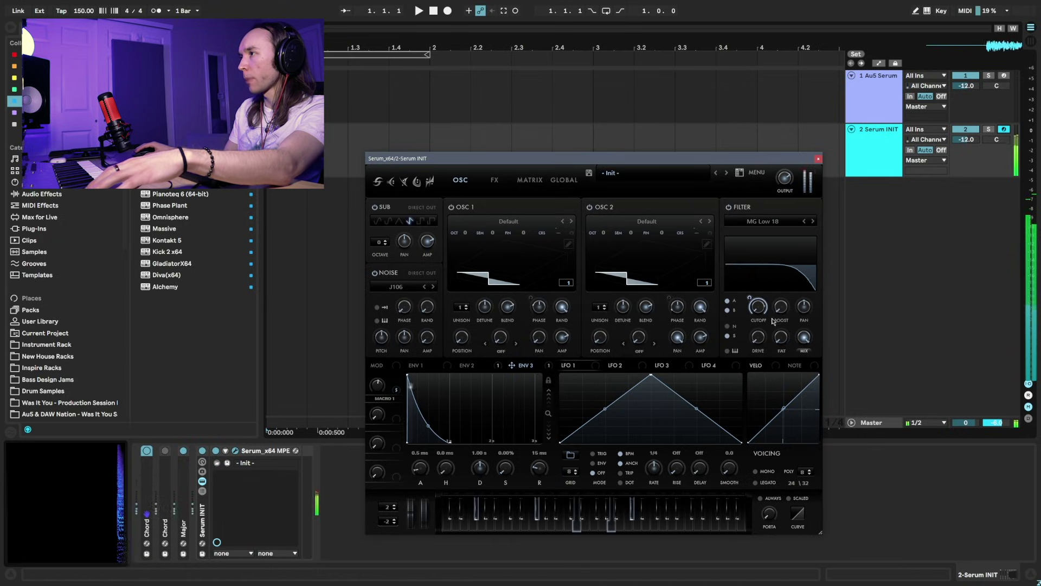
{"action": "left_click_drag", "start_coordinate": [754, 324], "coordinate": [754, 304]}
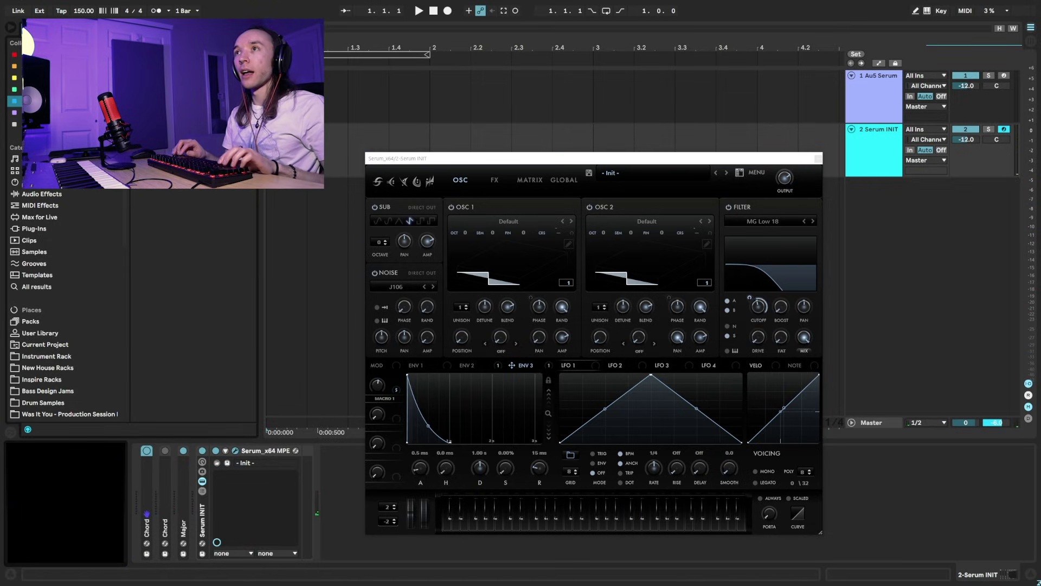
- Load an Arpeggiator before the Chord devices with 96% gate; lower Serum's cutoff to about 126 Hz
{"action": "type", "text": "arp"}
{"action": "key", "text": "Return"}
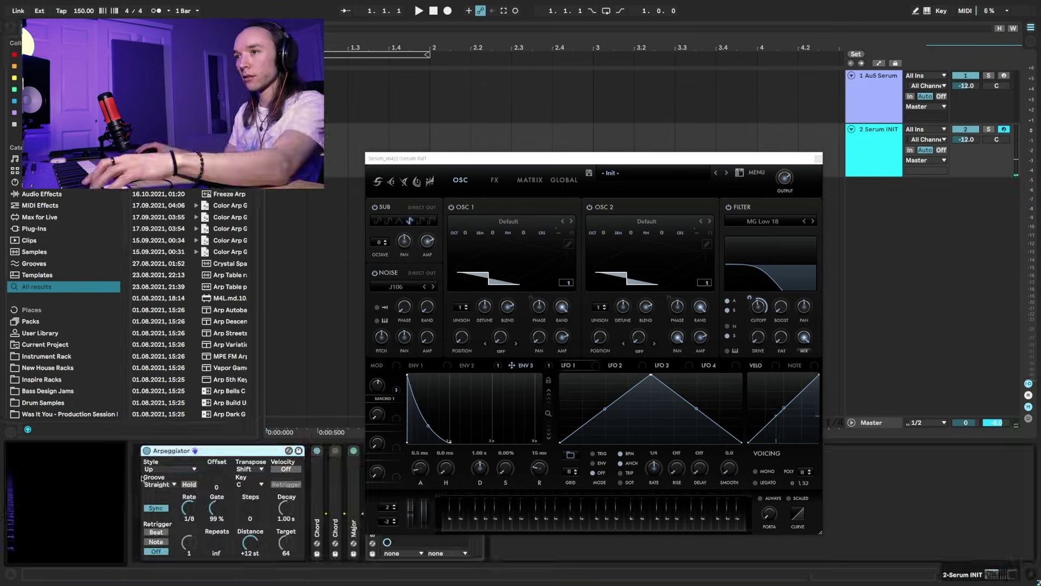
{"action": "left_click_drag", "start_coordinate": [222, 450], "coordinate": [163, 450]}
{"action": "left_click_drag", "start_coordinate": [204, 510], "coordinate": [205, 513]}
{"action": "left_click_drag", "start_coordinate": [758, 307], "coordinate": [765, 343]}
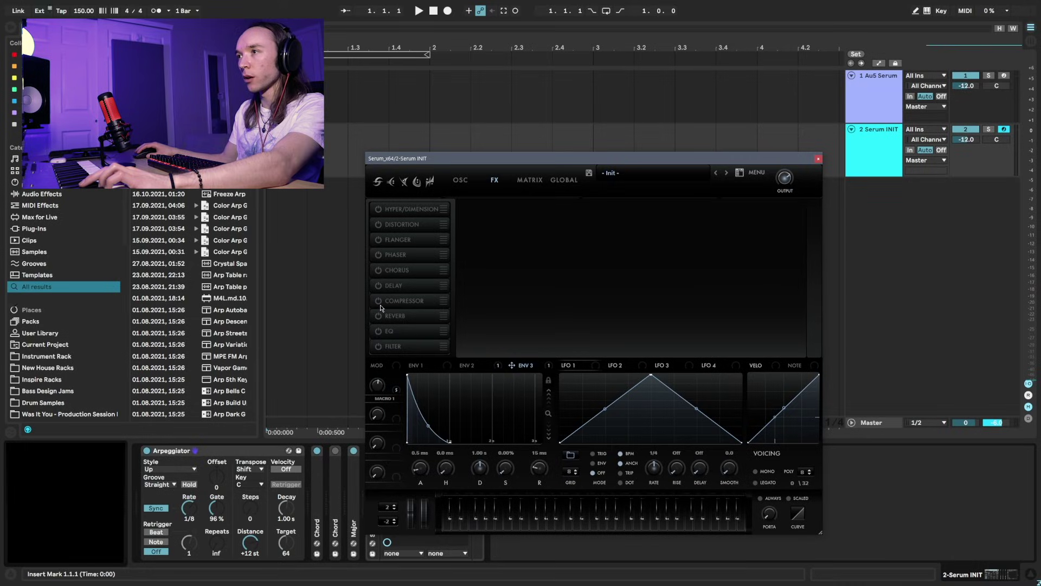
- Enable Serum's compressor, delay and reverb, with reverb ahead of compressor; set Arpeggiator rate to 1/4
{"action": "left_click", "coordinate": [380, 303]}
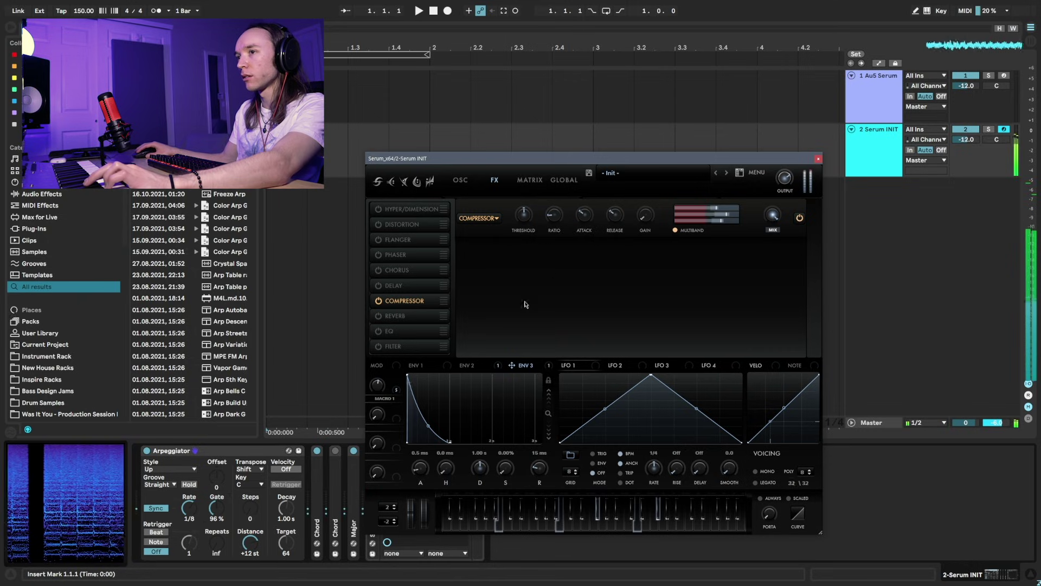
{"action": "left_click_drag", "start_coordinate": [189, 508], "coordinate": [189, 503]}
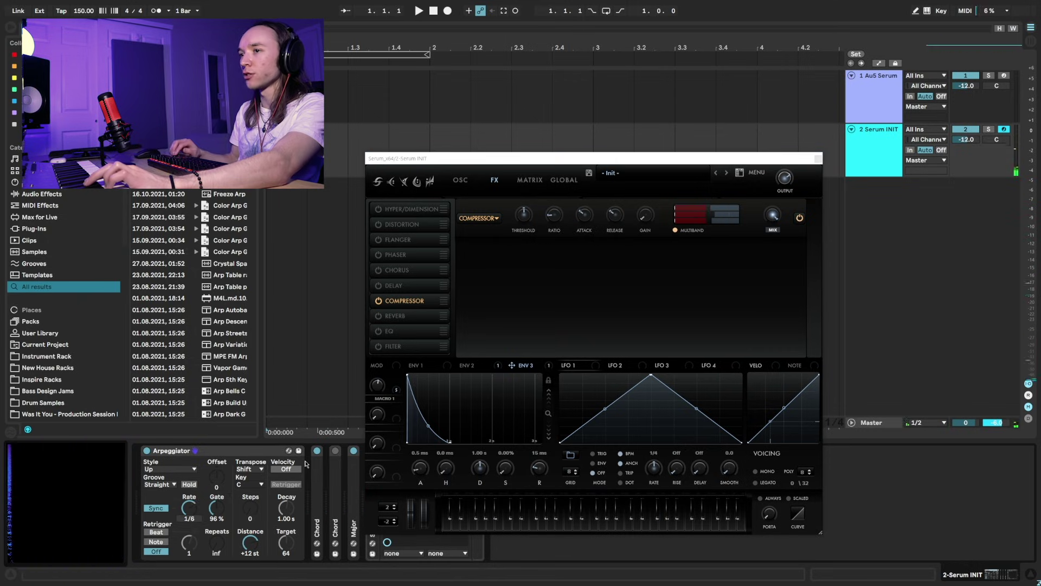
{"action": "left_click", "coordinate": [522, 308]}
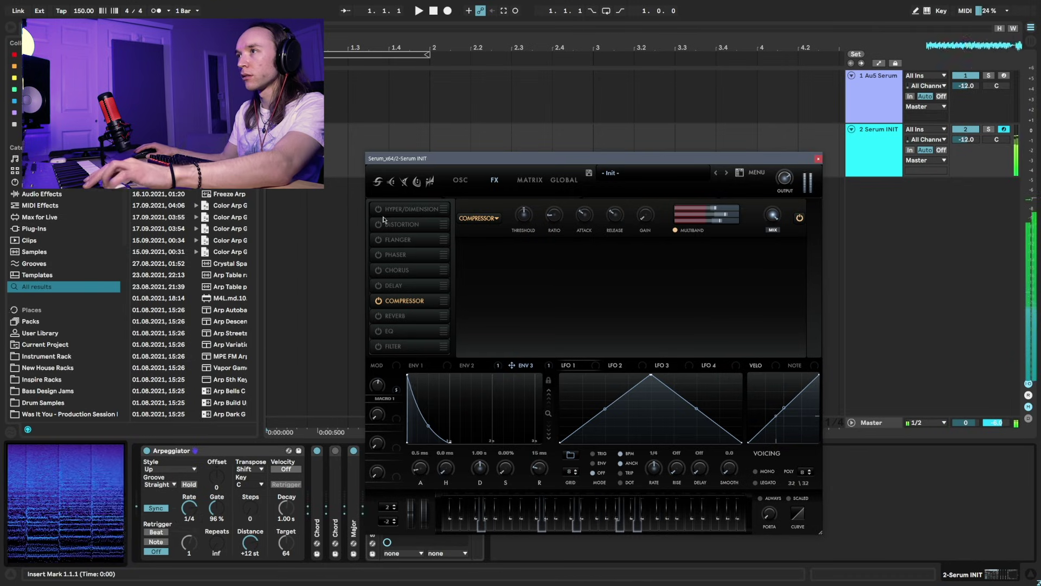
{"action": "left_click", "coordinate": [379, 286]}
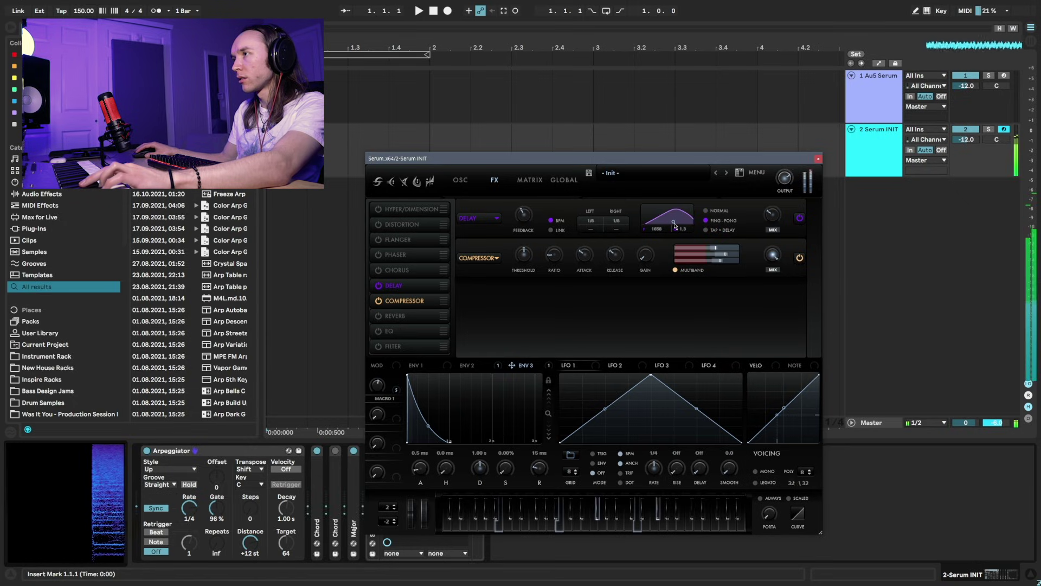
{"action": "left_click", "coordinate": [378, 315]}
{"action": "left_click_drag", "start_coordinate": [444, 316], "coordinate": [445, 301]}
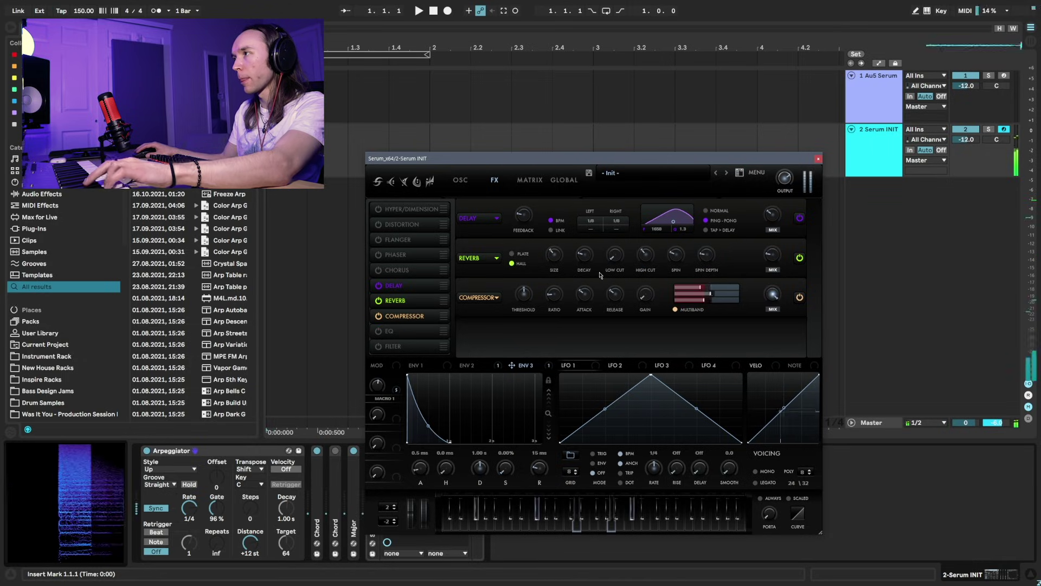
- Enable Serum's EQ, raise its high band to about 5167 Hz, and make the low band a peak
{"action": "left_click", "coordinate": [379, 332]}
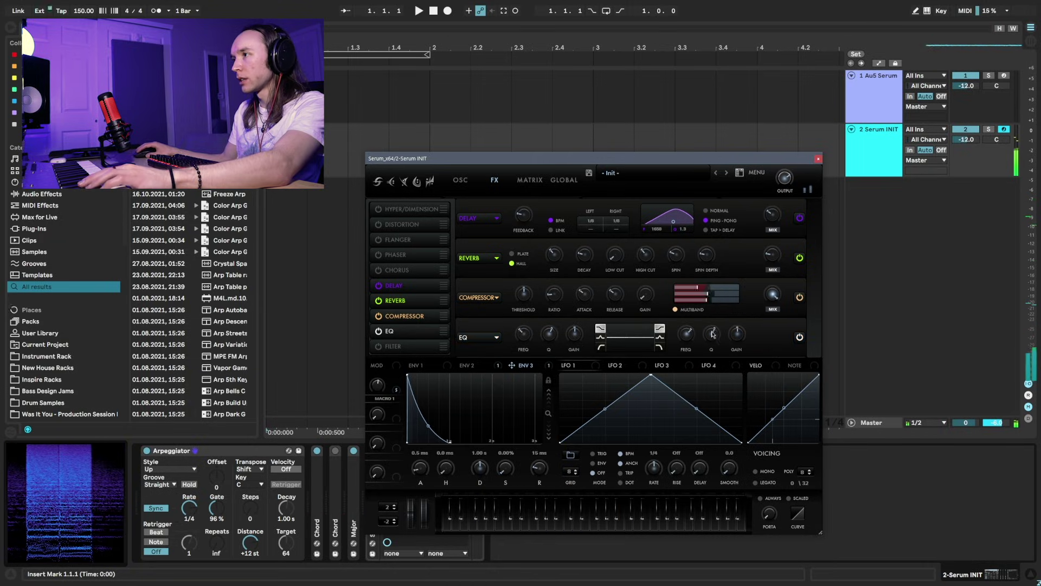
{"action": "left_click", "coordinate": [152, 458]}
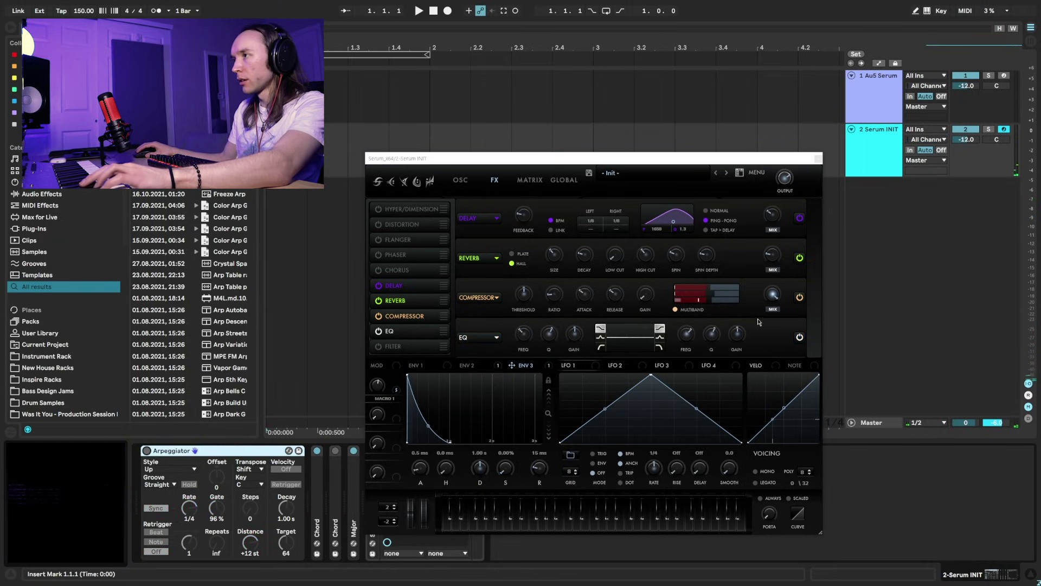
{"action": "left_click", "coordinate": [737, 340]}
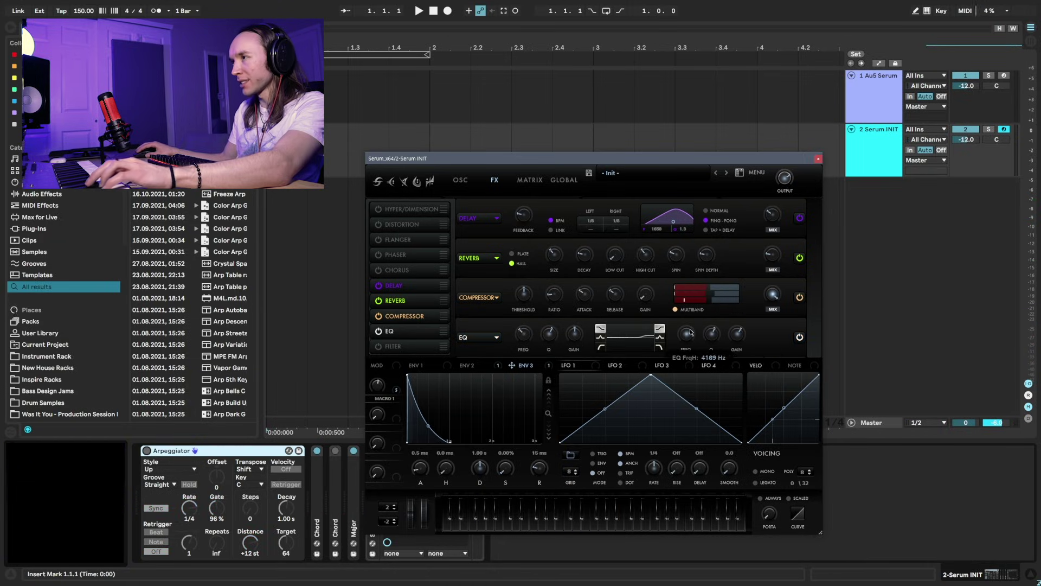
{"action": "left_click_drag", "start_coordinate": [690, 332], "coordinate": [691, 330]}
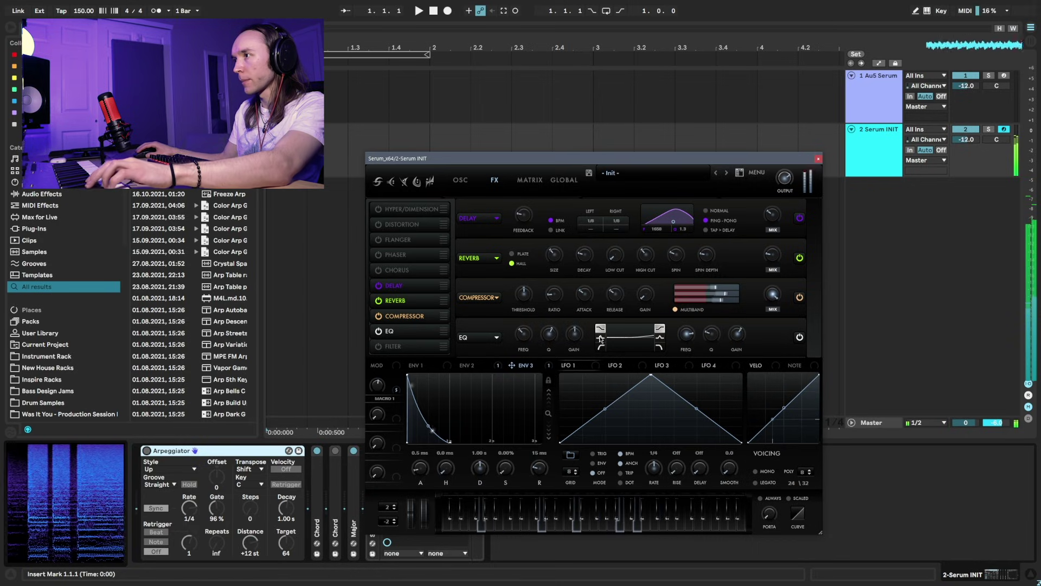
{"action": "left_click", "coordinate": [601, 339]}
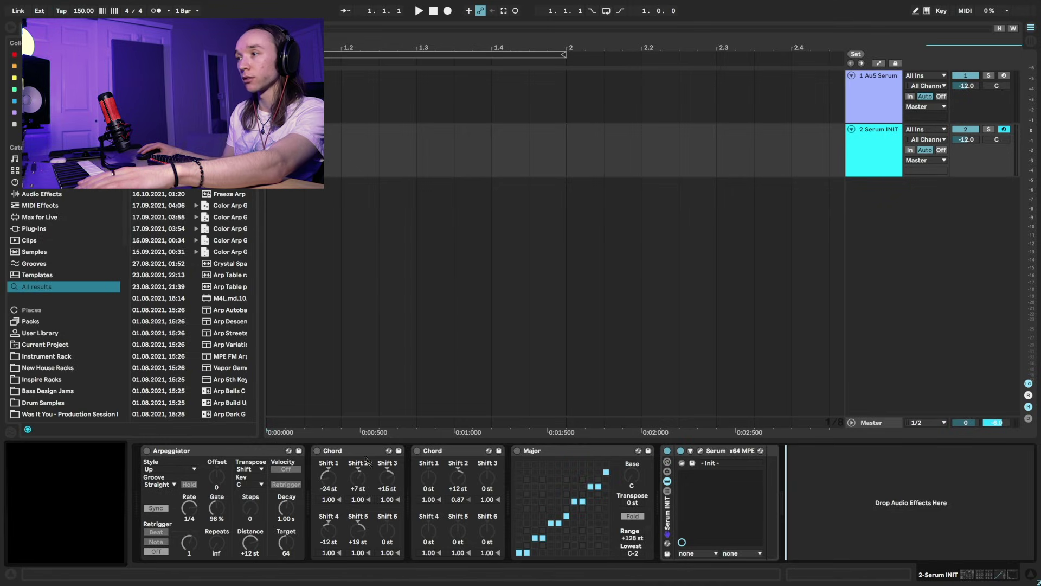
{"action": "left_click", "coordinate": [534, 454]}
{"action": "left_click_drag", "start_coordinate": [677, 478], "coordinate": [789, 503]}
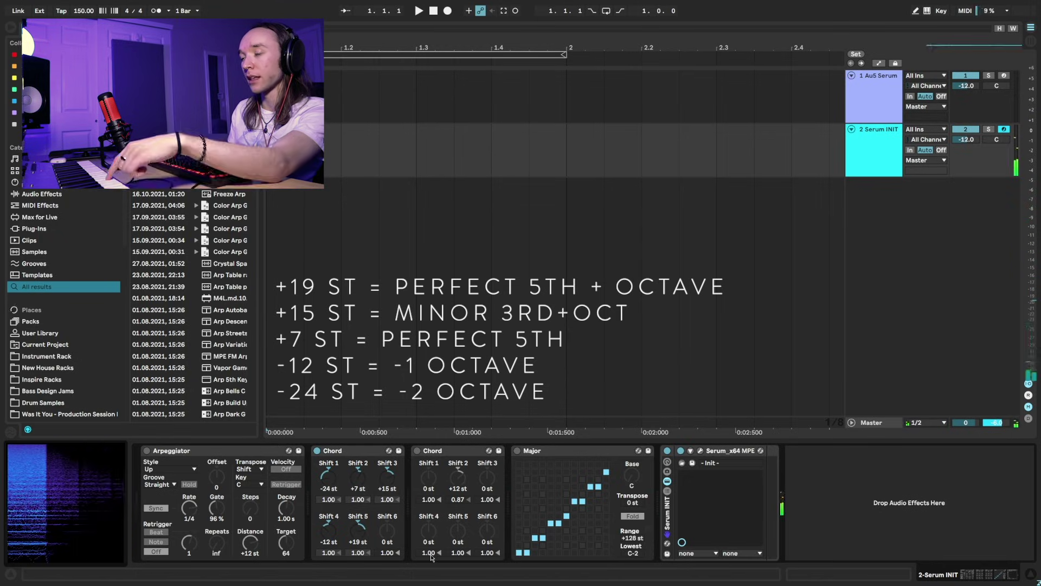
{"action": "left_click", "coordinate": [443, 451]}
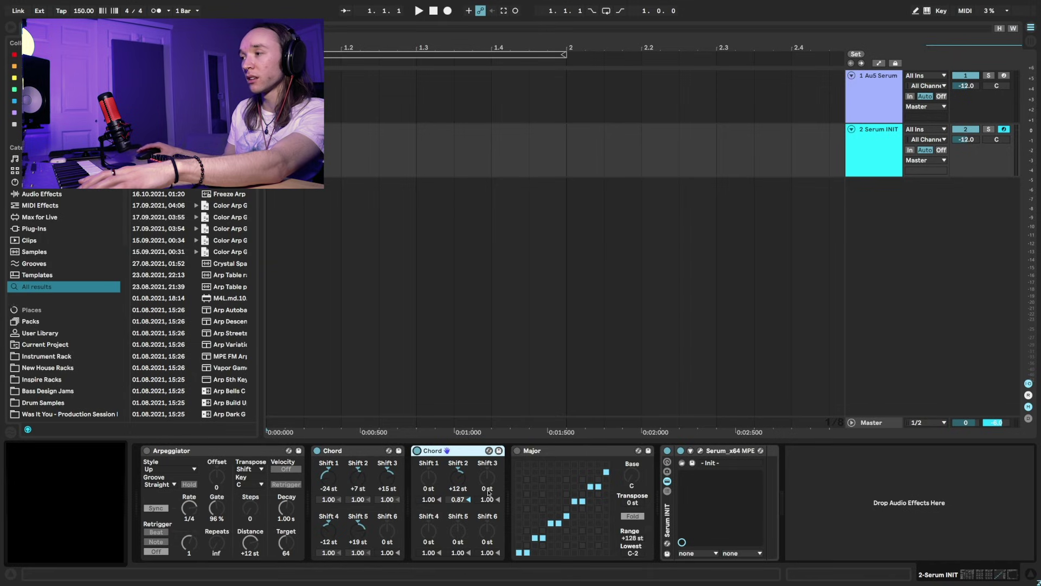
- Open the Serum editor and duplicate the Major scale device with Ctrl+D
{"action": "left_click", "coordinate": [701, 451]}
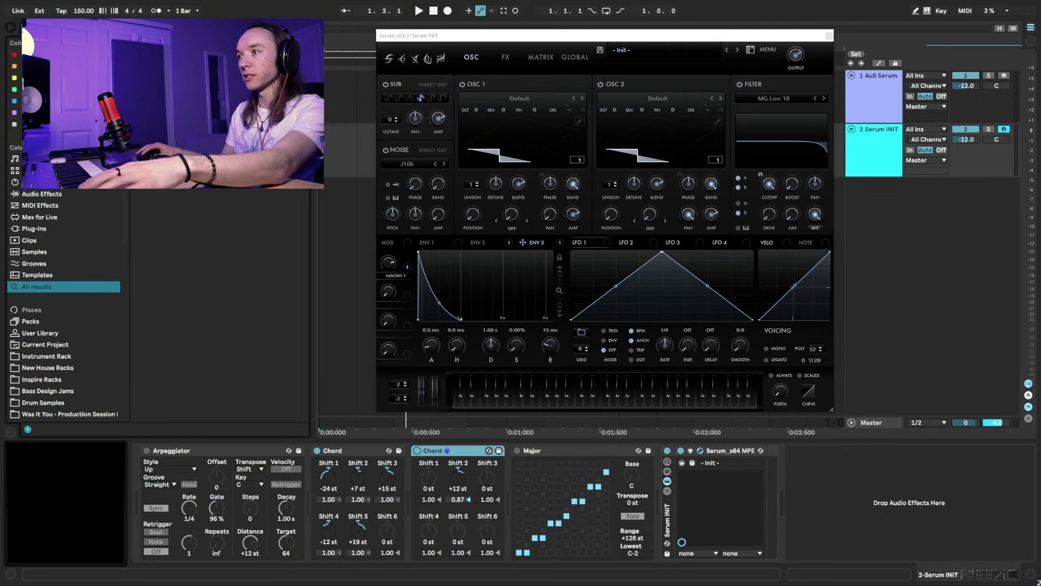
{"action": "left_click", "coordinate": [510, 498]}
{"action": "key", "text": "ctrl+d"}
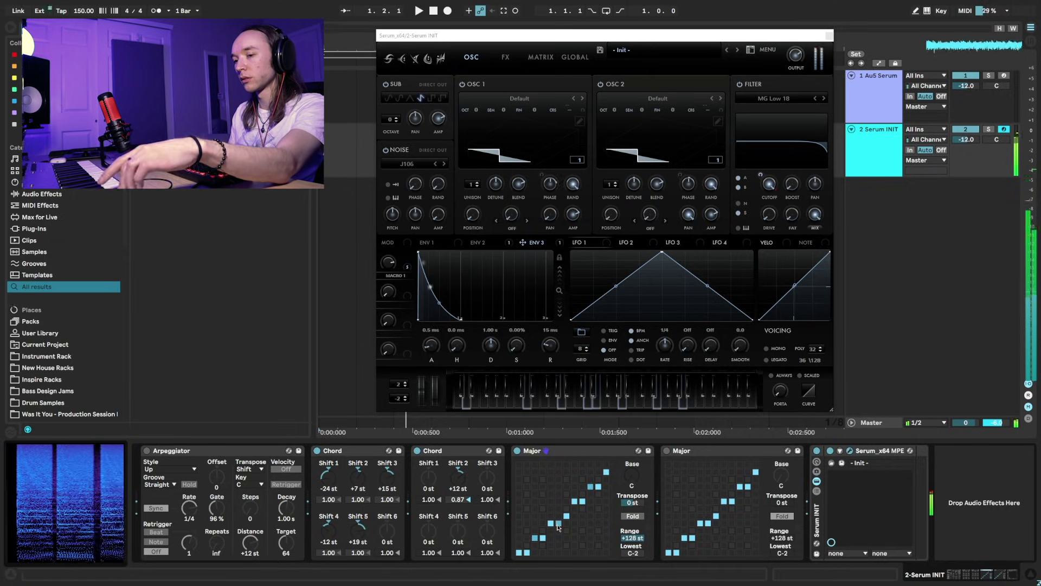
- Move one Major scale note up a step, switch the Arpeggiator on, and adjust its gate
{"action": "left_click", "coordinate": [560, 517]}
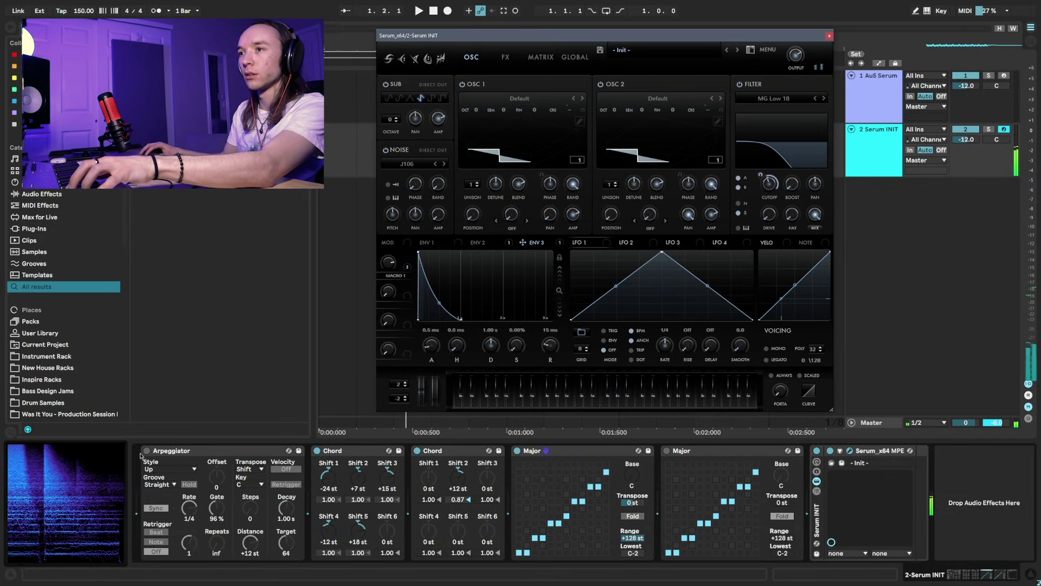
{"action": "left_click", "coordinate": [155, 465]}
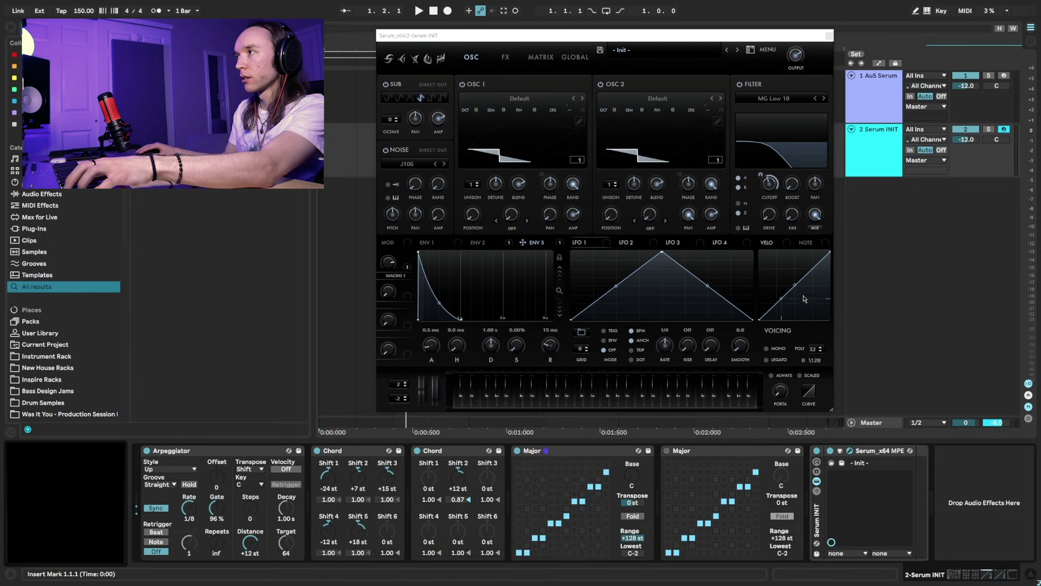
{"action": "left_click", "coordinate": [226, 510]}
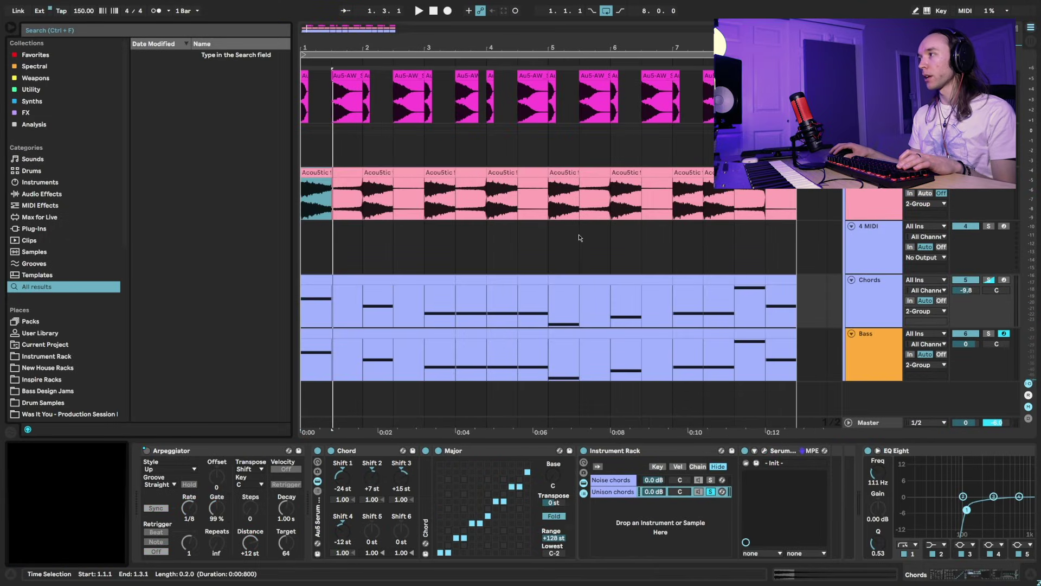
- Play and stop the dubstep loop, solo the Chords track, and open its Serum editor
{"action": "key", "text": "space"}
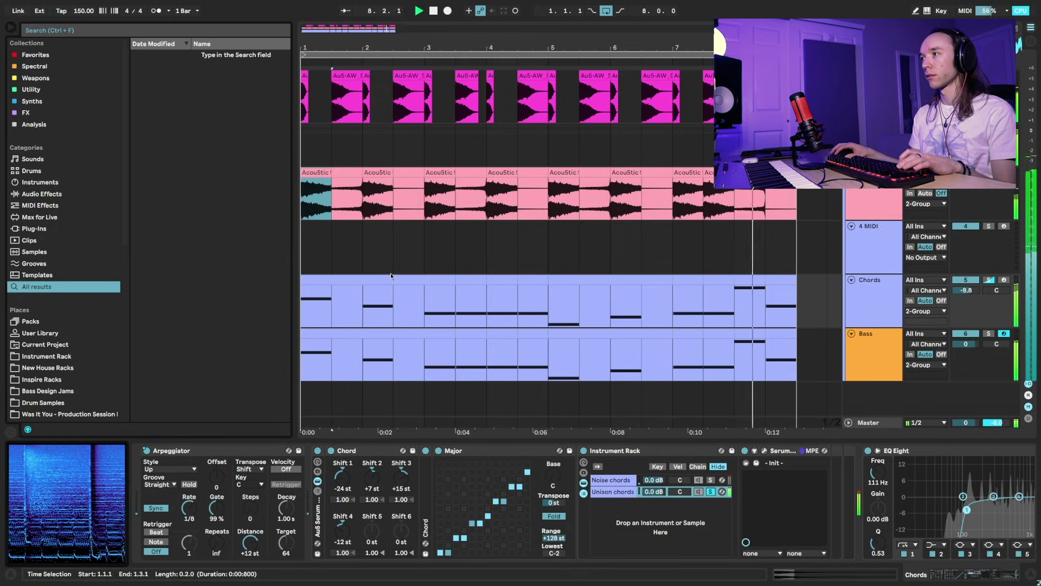
{"action": "key", "text": "space"}
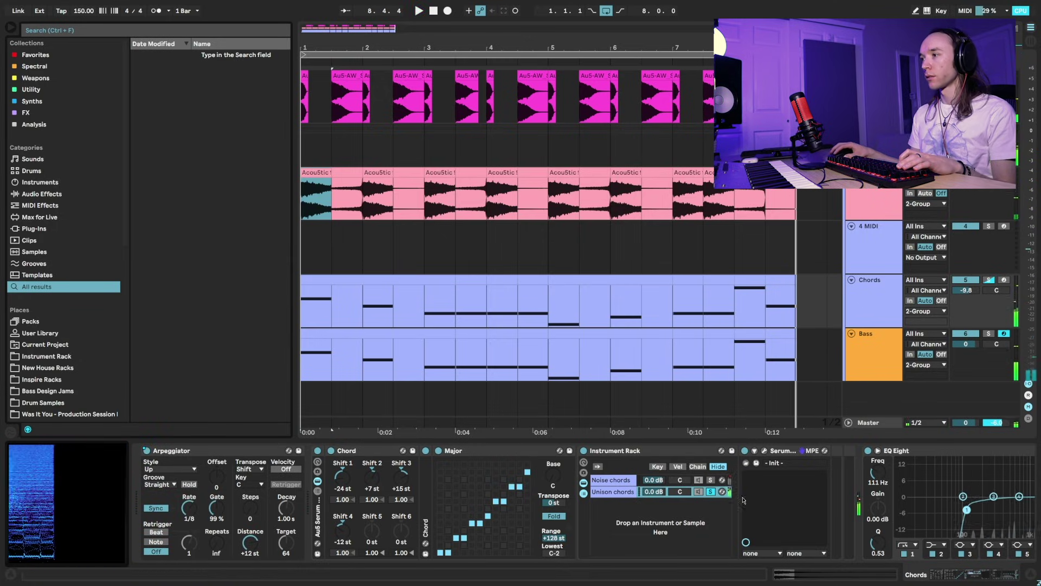
{"action": "left_click", "coordinate": [989, 280]}
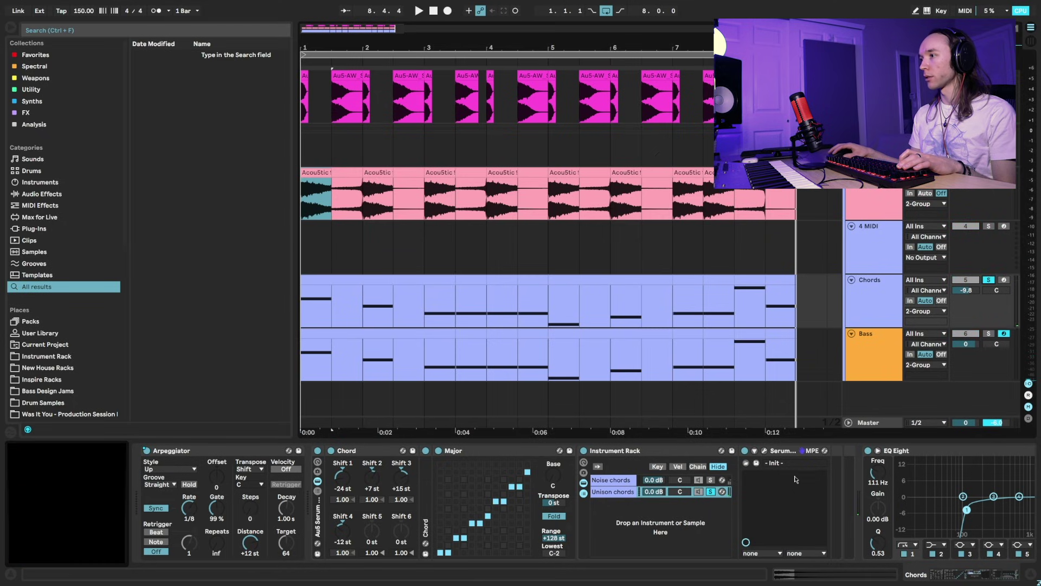
{"action": "left_click", "coordinate": [764, 453]}
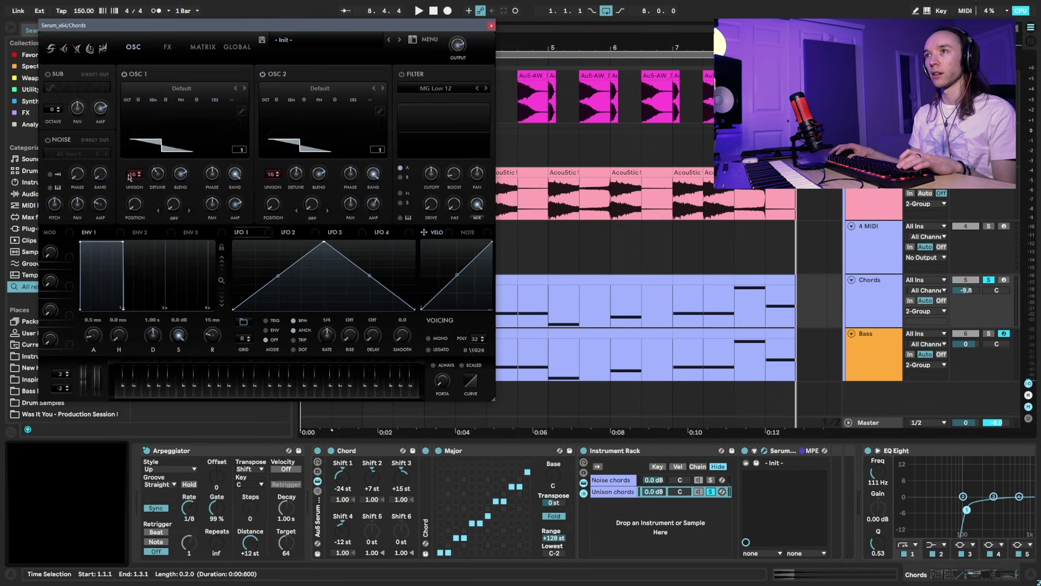
- Close the Serum editor, solo the Noise chords chain, and start playback
{"action": "left_click", "coordinate": [491, 27]}
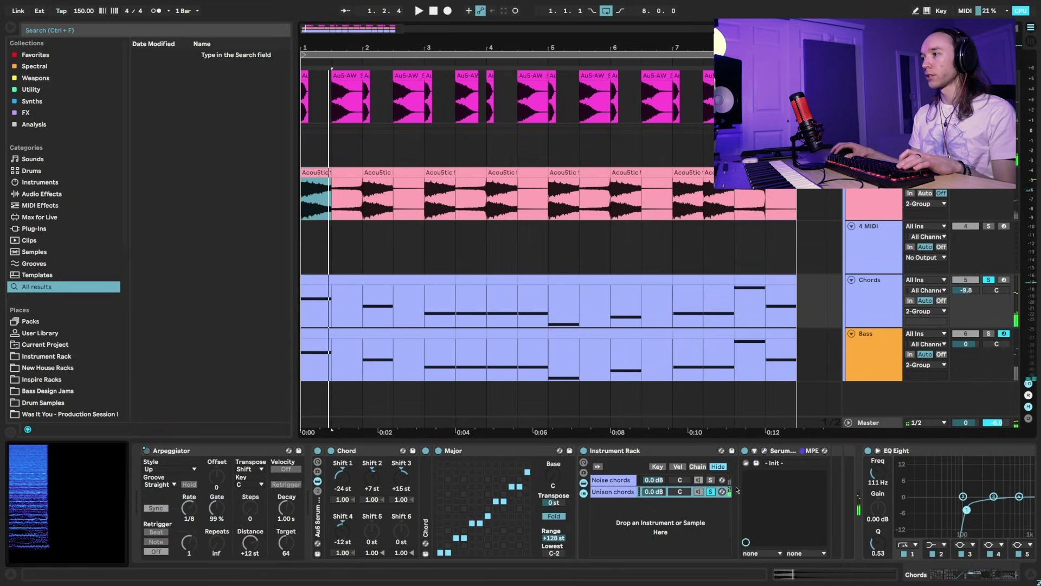
{"action": "left_click", "coordinate": [710, 480]}
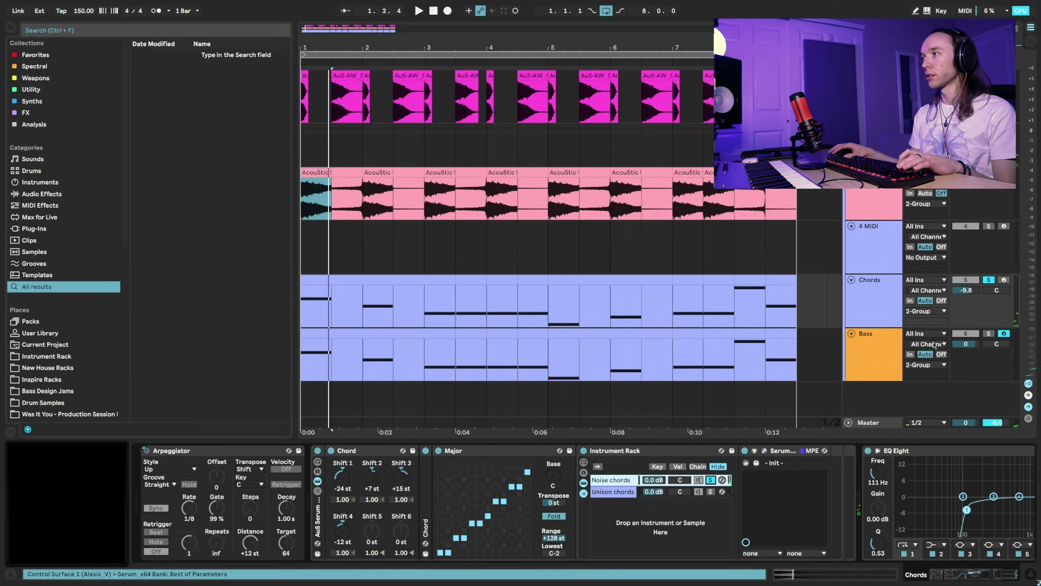
{"action": "key", "text": "space"}
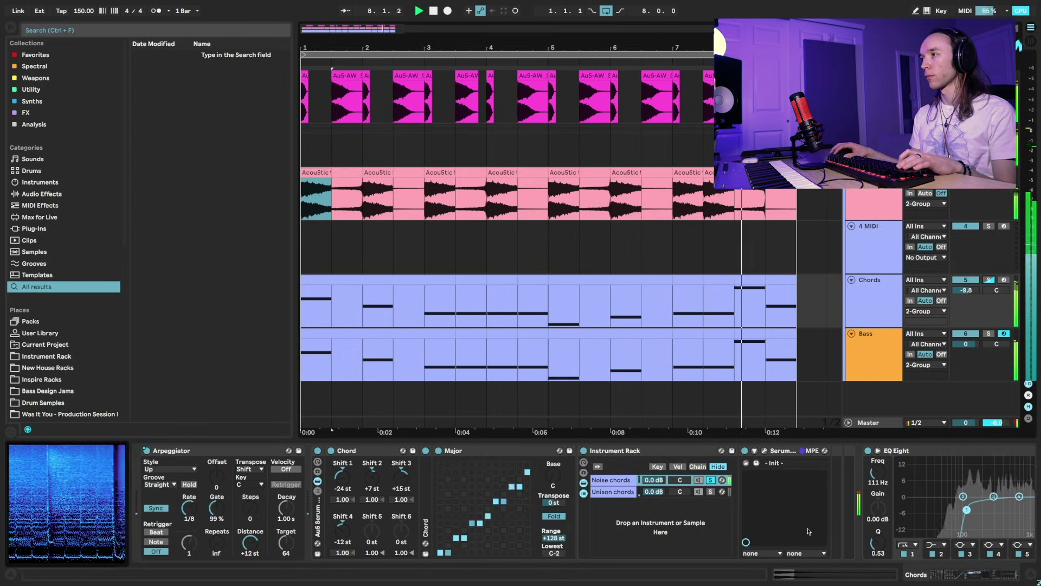
- Alternate soloing the Unison chords and Noise chords chains, ending with Noise chords soloed
{"action": "left_click", "coordinate": [711, 492]}
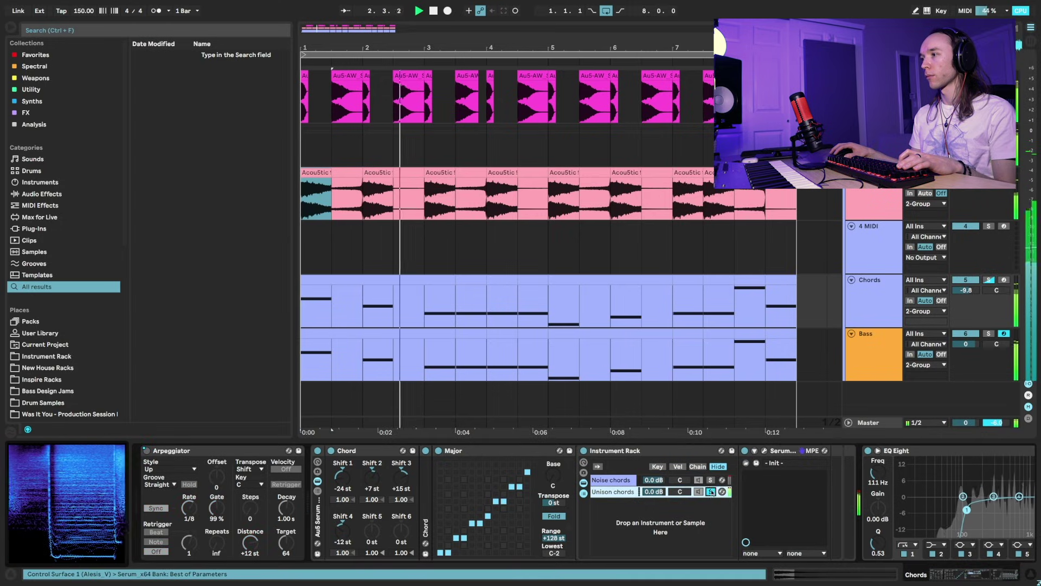
{"action": "left_click", "coordinate": [711, 480]}
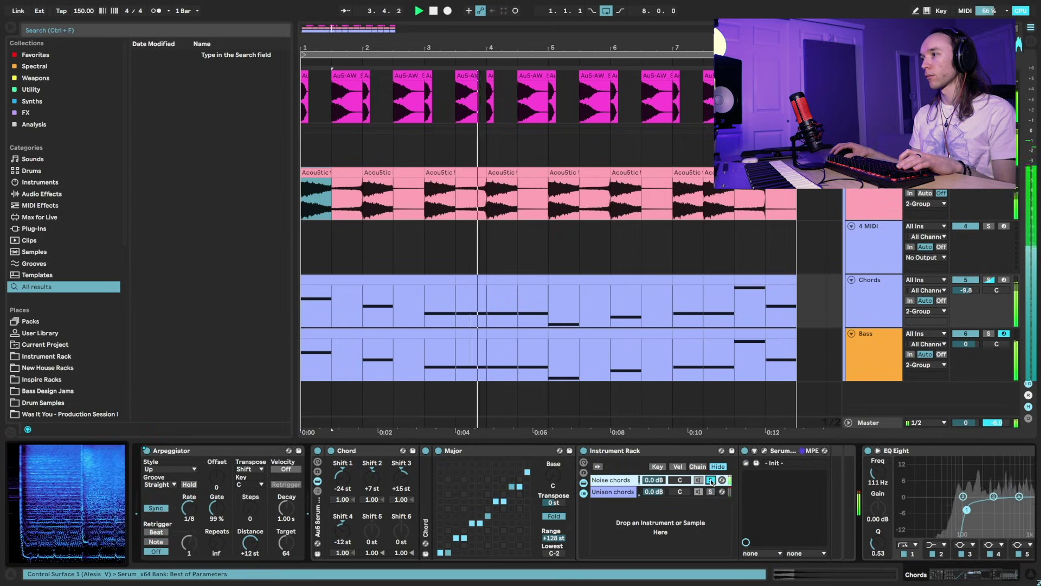
{"action": "left_click", "coordinate": [711, 492]}
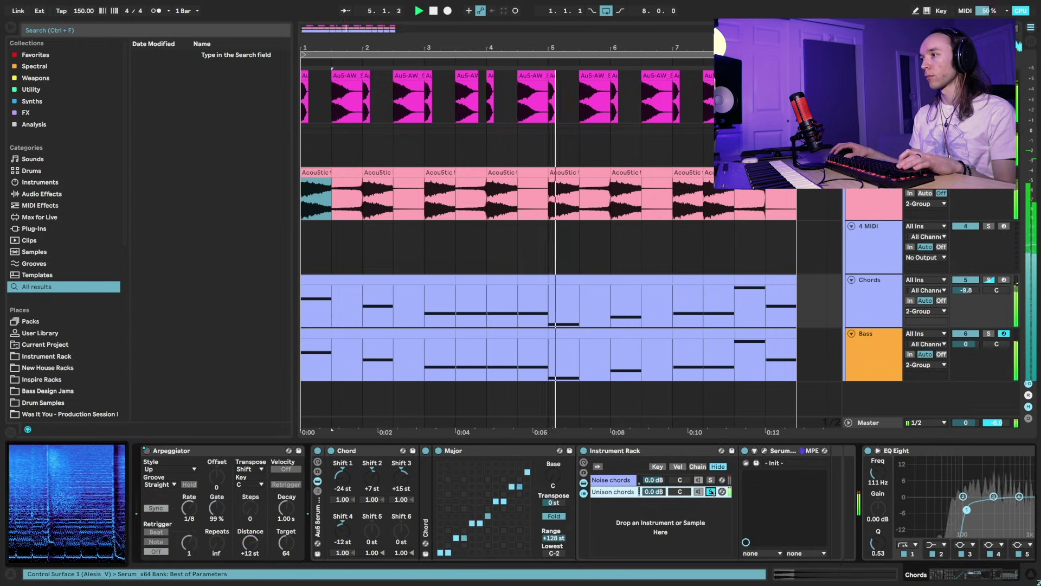
{"action": "left_click", "coordinate": [710, 480]}
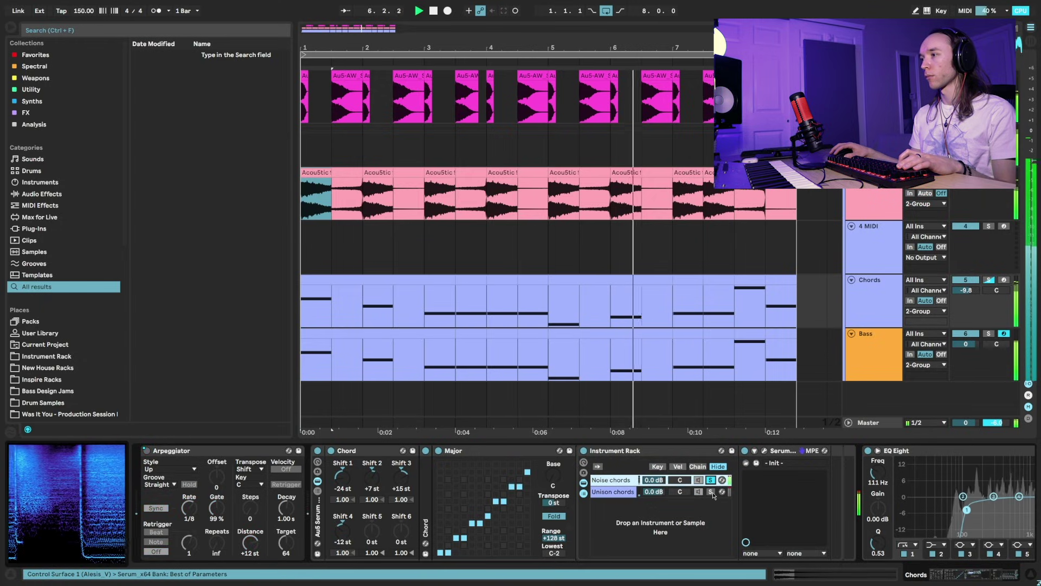
{"action": "left_click", "coordinate": [710, 491]}
{"action": "left_click", "coordinate": [710, 480]}
{"action": "left_click", "coordinate": [711, 480]}
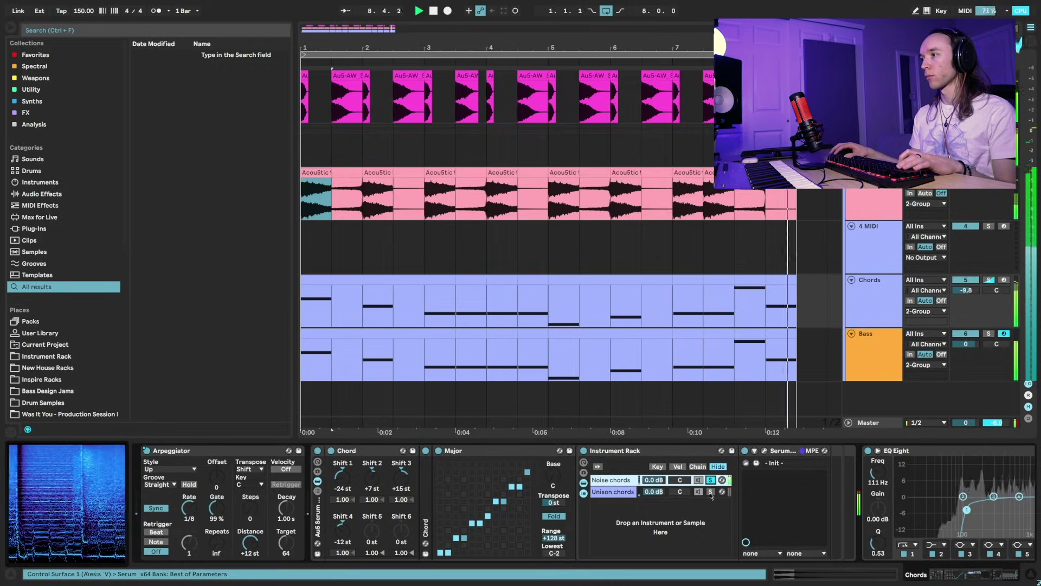